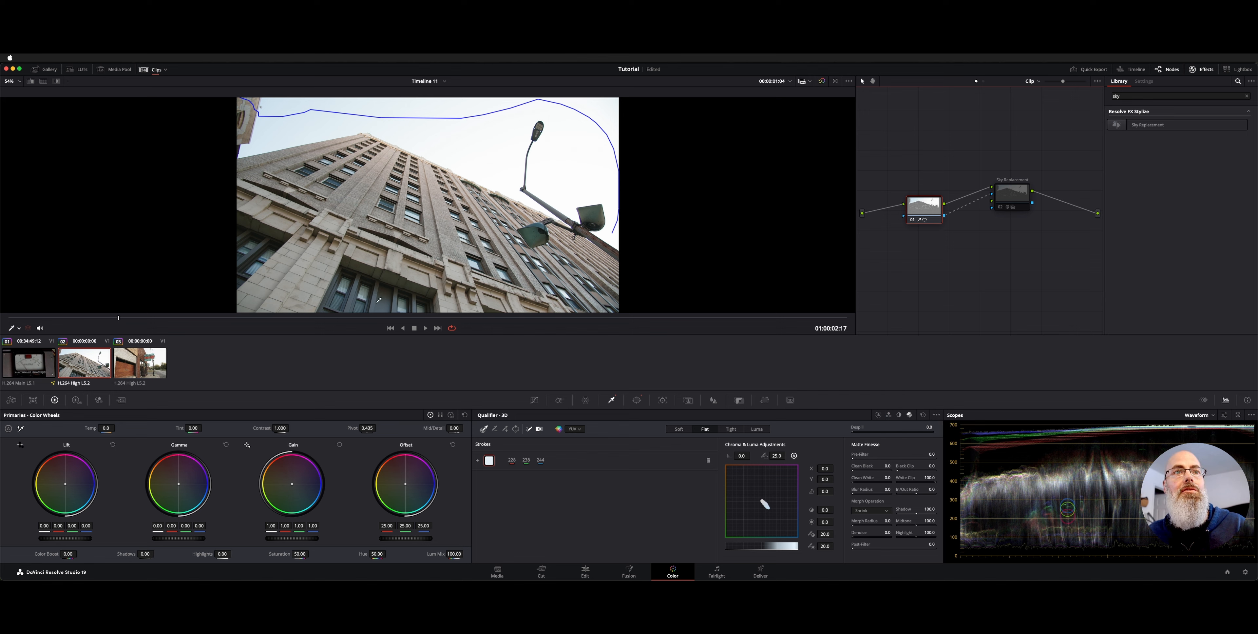
# Compare the building clip with and without its grade by scrubbing and playing it, and rearrange the two nodes
pyautogui.moveTo(322, 318); pyautogui.dragTo(435, 310)
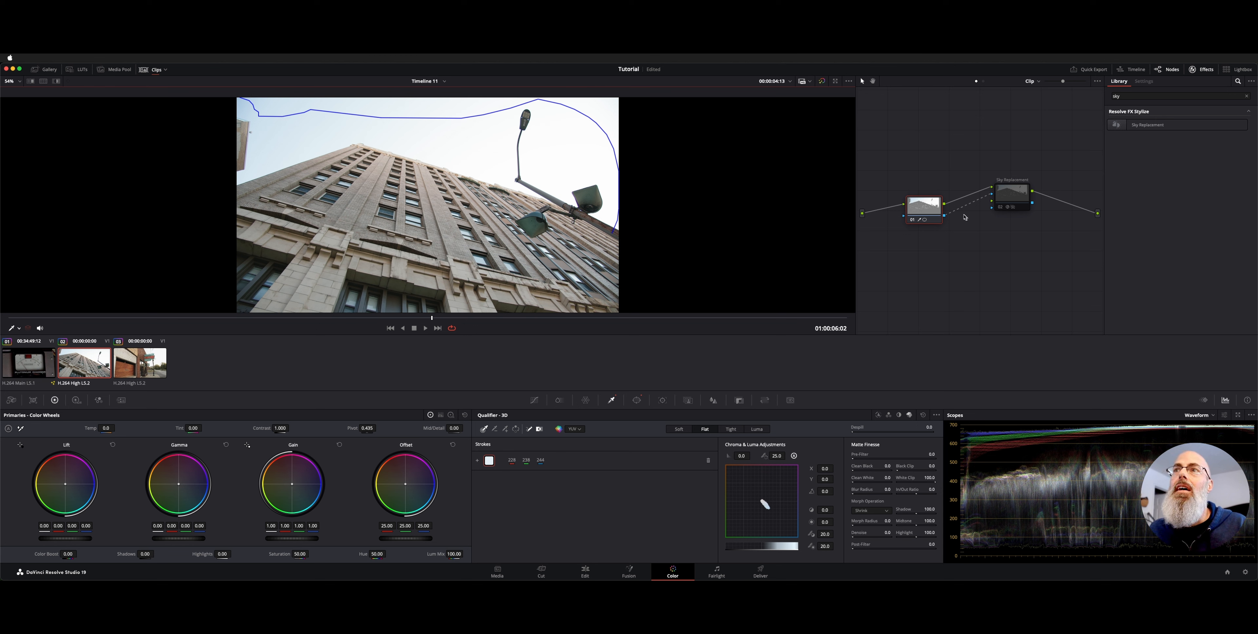
pyautogui.moveTo(942, 217); pyautogui.dragTo(933, 219)
pyautogui.moveTo(1013, 197); pyautogui.dragTo(1021, 228)
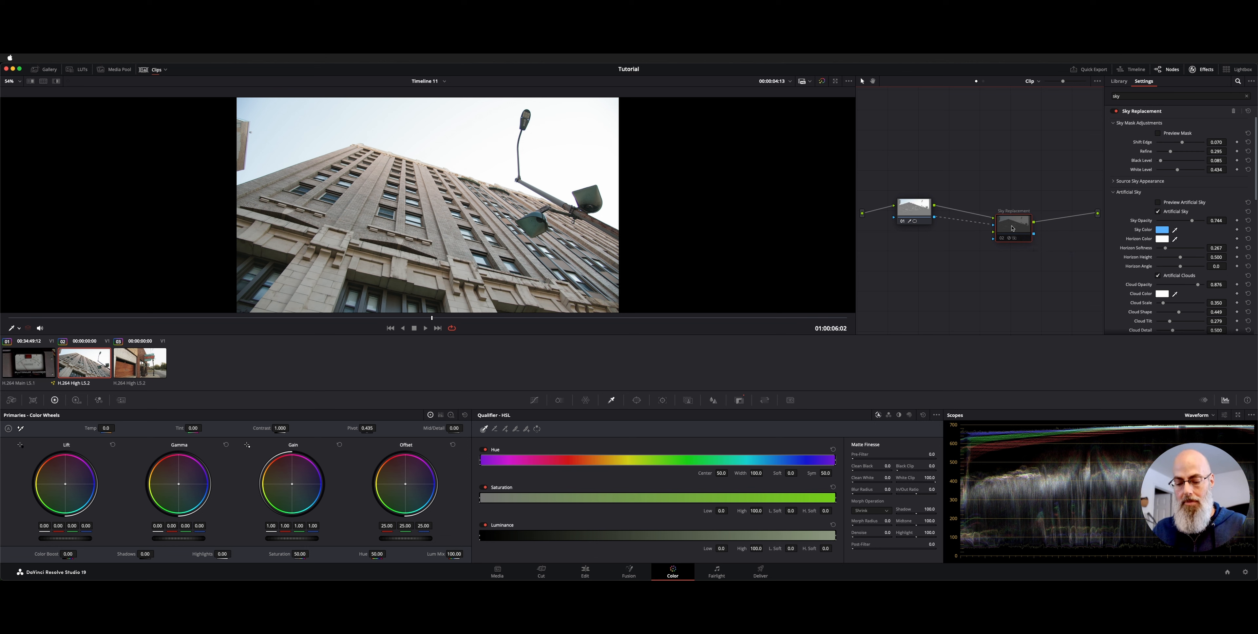
pyautogui.hotkey('shift', 'd')
pyautogui.press('space')
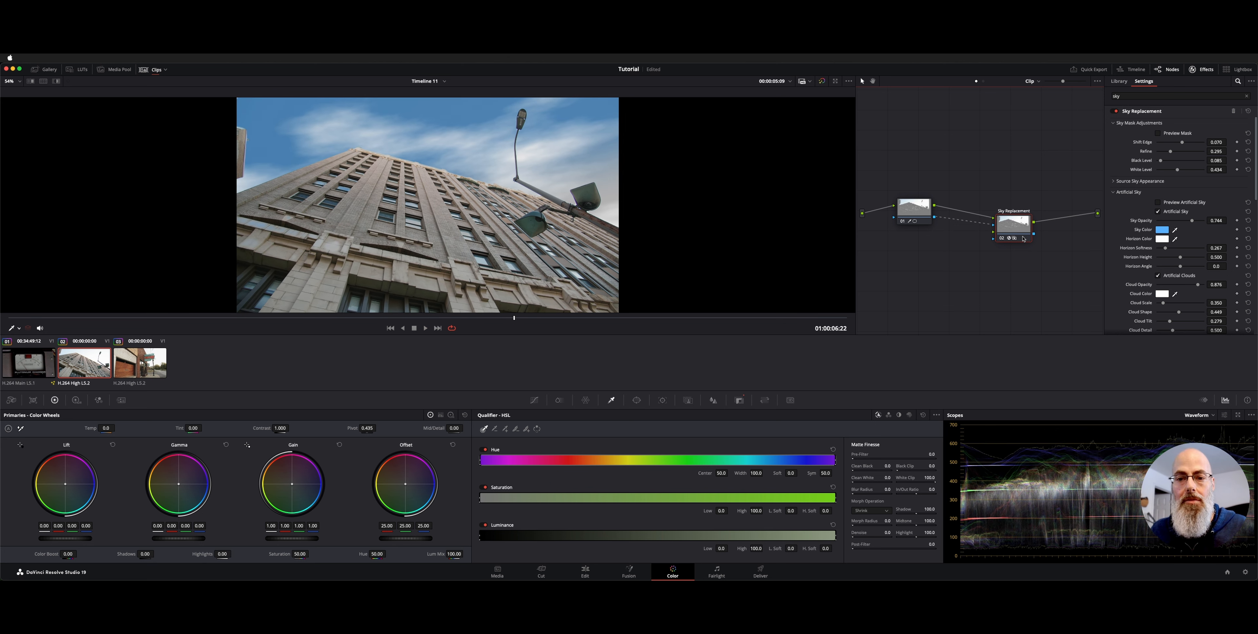
pyautogui.moveTo(1025, 222); pyautogui.dragTo(1023, 213)
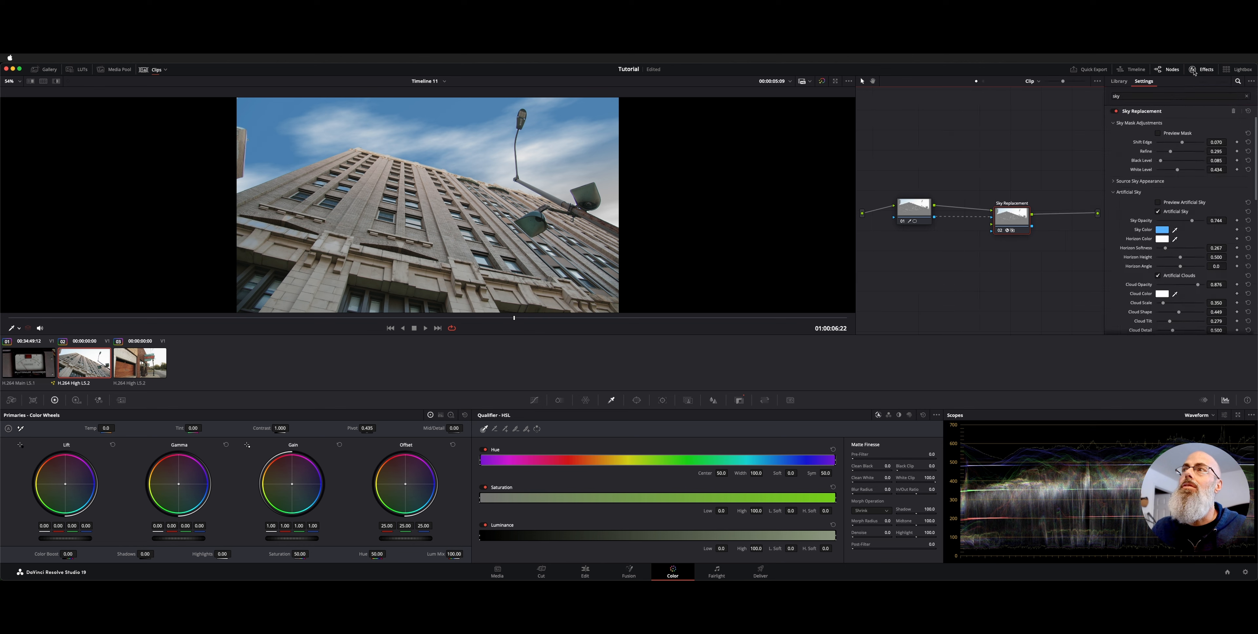
# Delete the Sky Replacement node so only node 01 remains in the node graph
pyautogui.click(1139, 98)
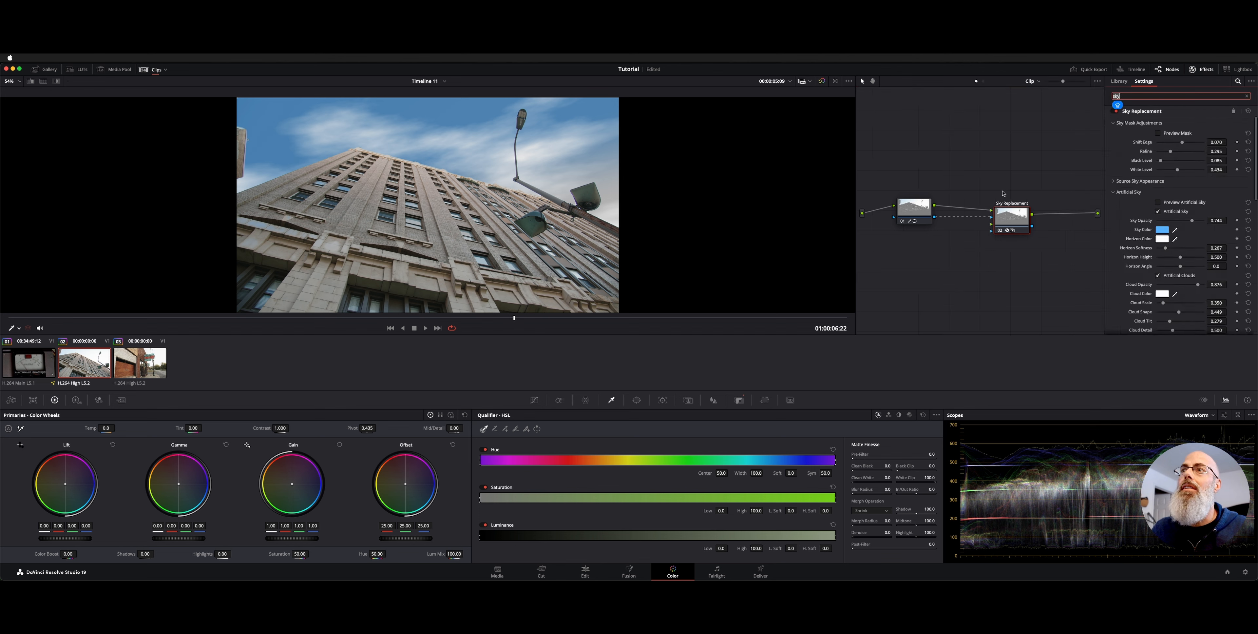
pyautogui.rightClick(1013, 217)
pyautogui.click(1019, 223)
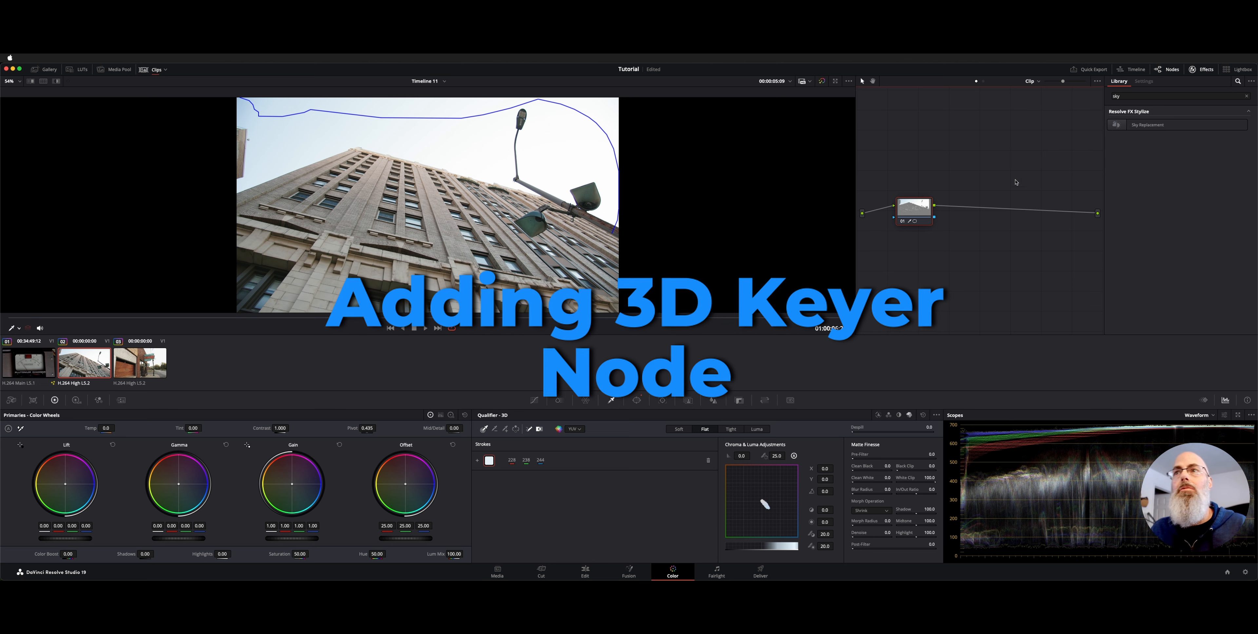
pyautogui.moveTo(921, 213); pyautogui.dragTo(910, 213)
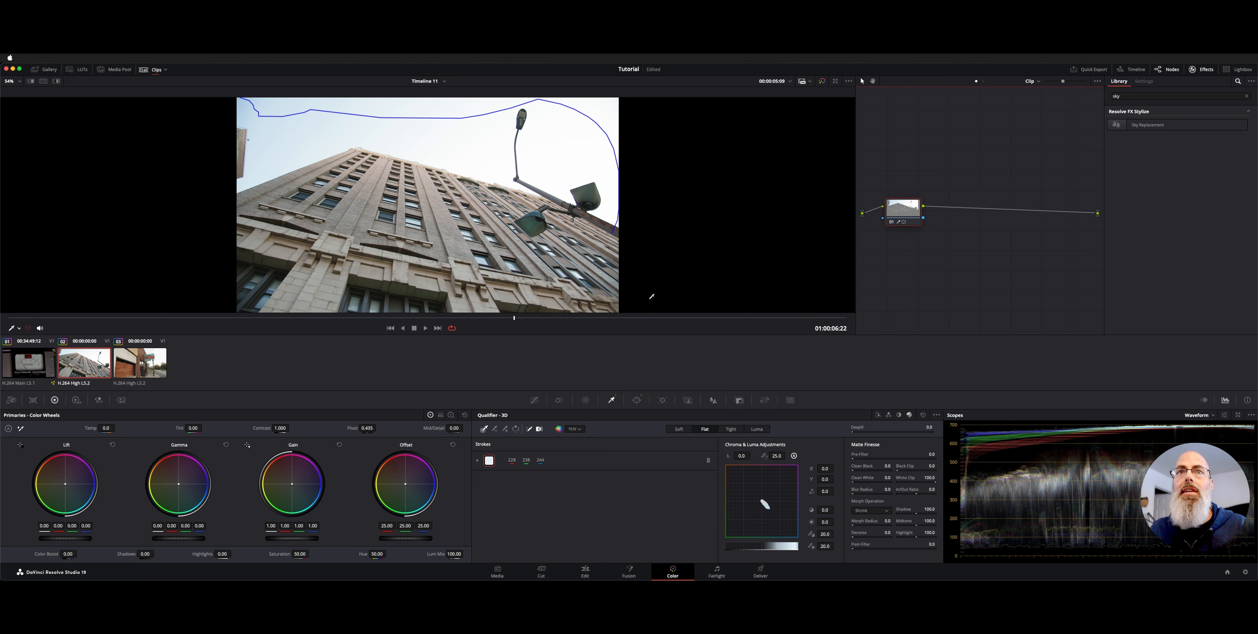
# Clear the 3D qualifier selection and reset the grade of node 01
pyautogui.click(923, 415)
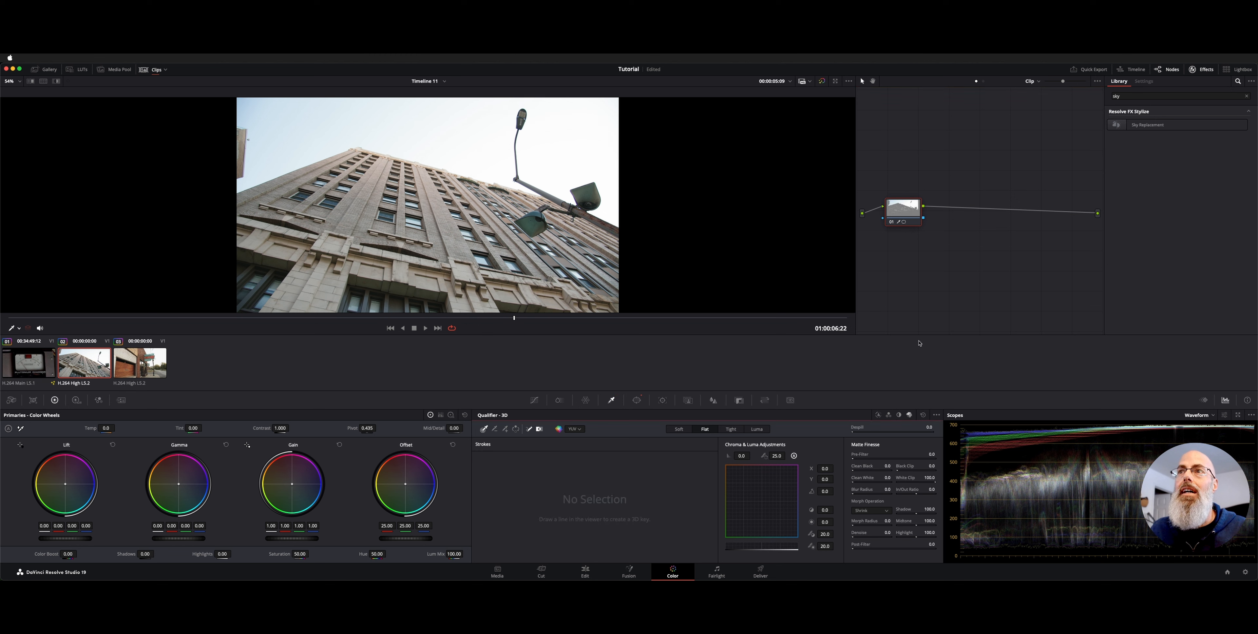
pyautogui.rightClick(914, 210)
pyautogui.press('Escape')
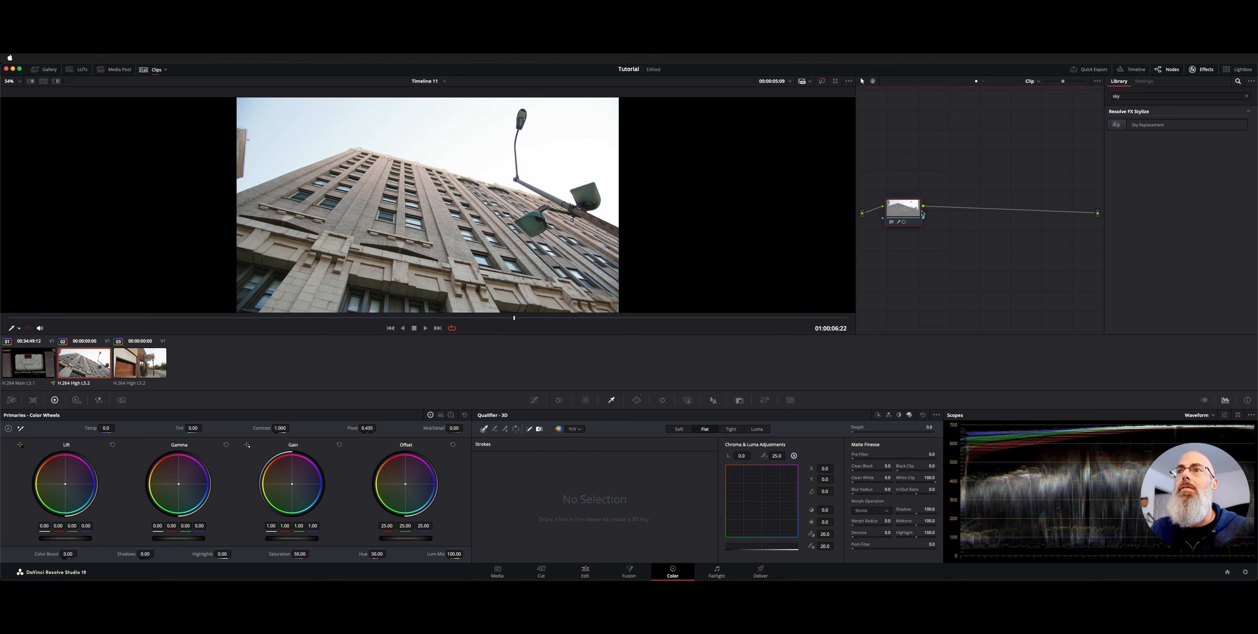
pyautogui.rightClick(903, 208)
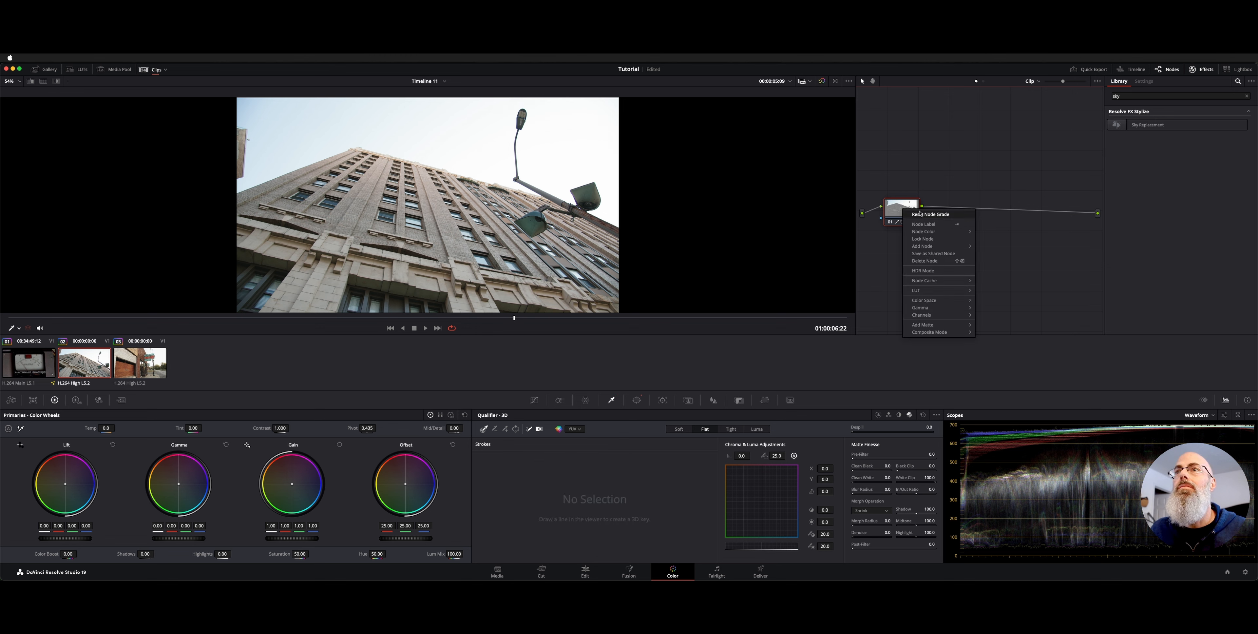
pyautogui.click(910, 213)
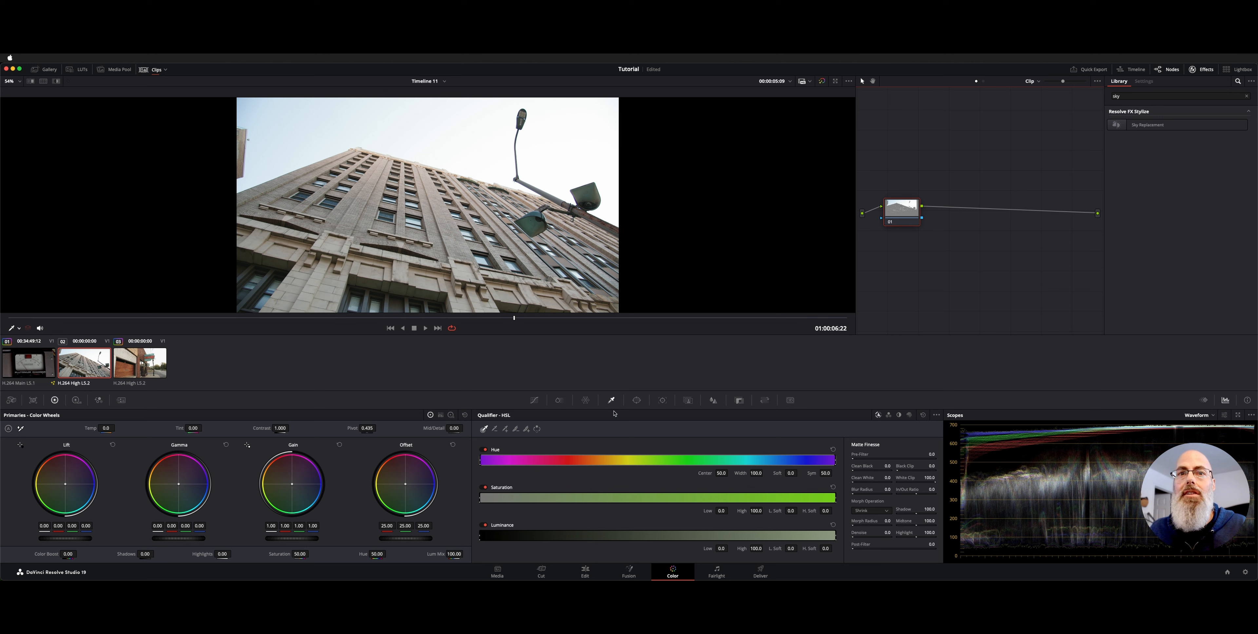
# Switch the qualifier to 3D and sample the sky with one stroke running across it, above the building and around the streetlight
pyautogui.click(909, 415)
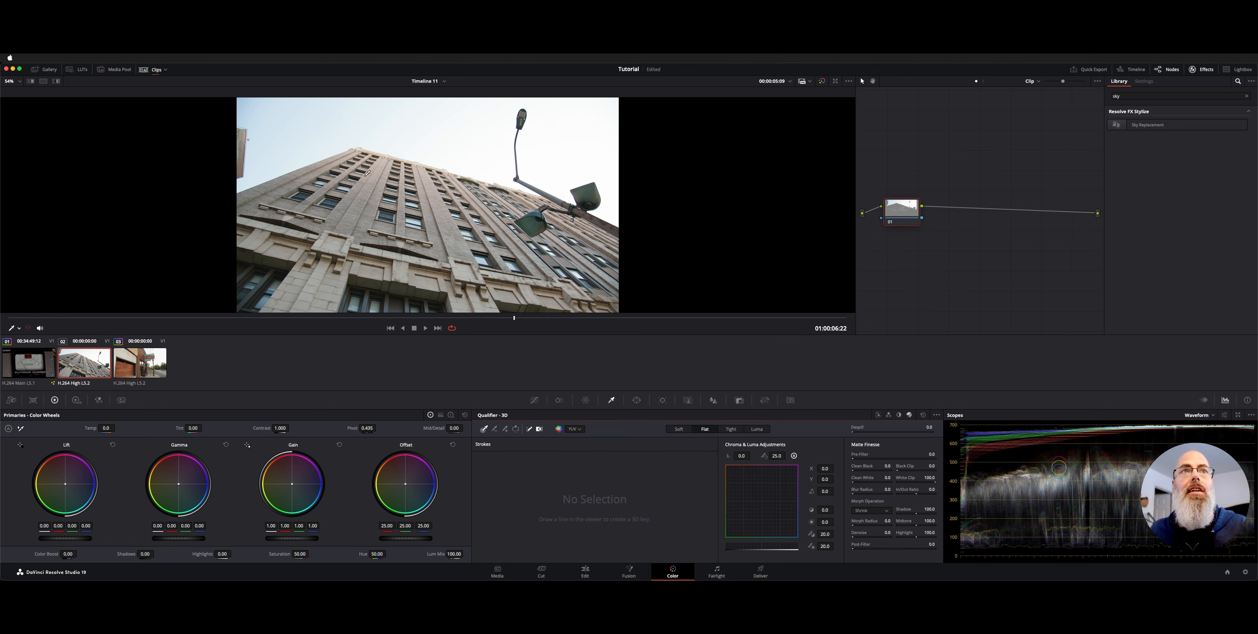
pyautogui.moveTo(251, 113)
pyautogui.mouseDown()
pyautogui.moveTo(424, 138)
pyautogui.moveTo(492, 112)
pyautogui.moveTo(555, 122)
pyautogui.moveTo(614, 154)
pyautogui.mouseUp()
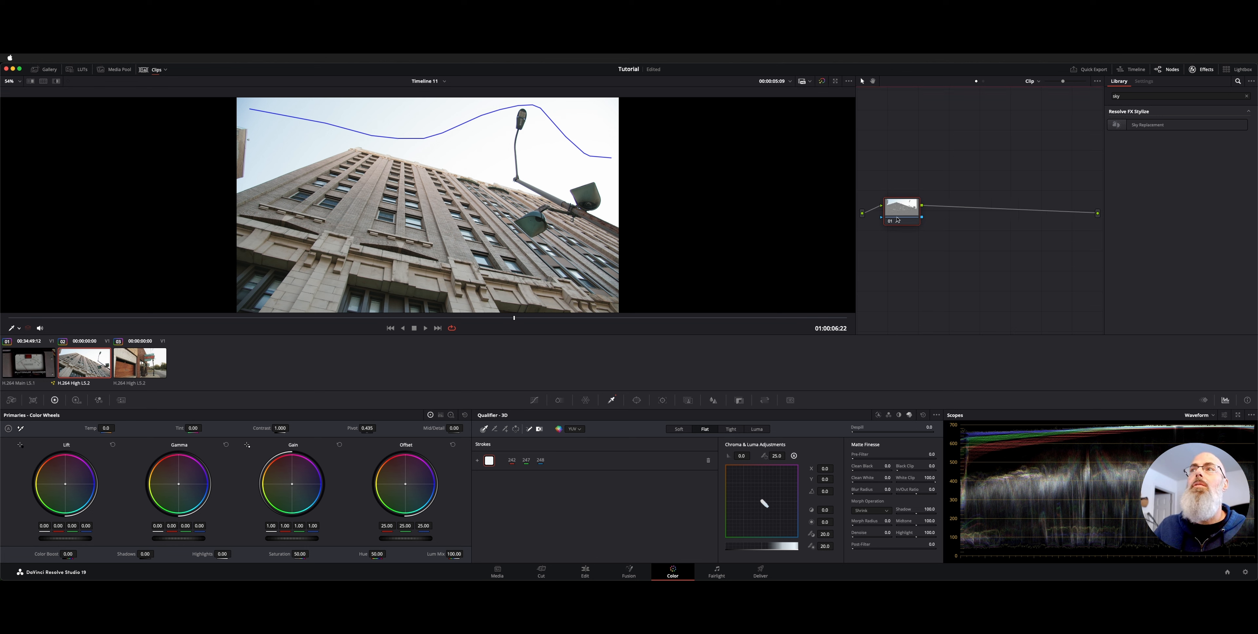
# Find Sky Replacement by searching effects for "Sky", add it after node 01, and connect node 01's key output to its first key input
pyautogui.click(1159, 97)
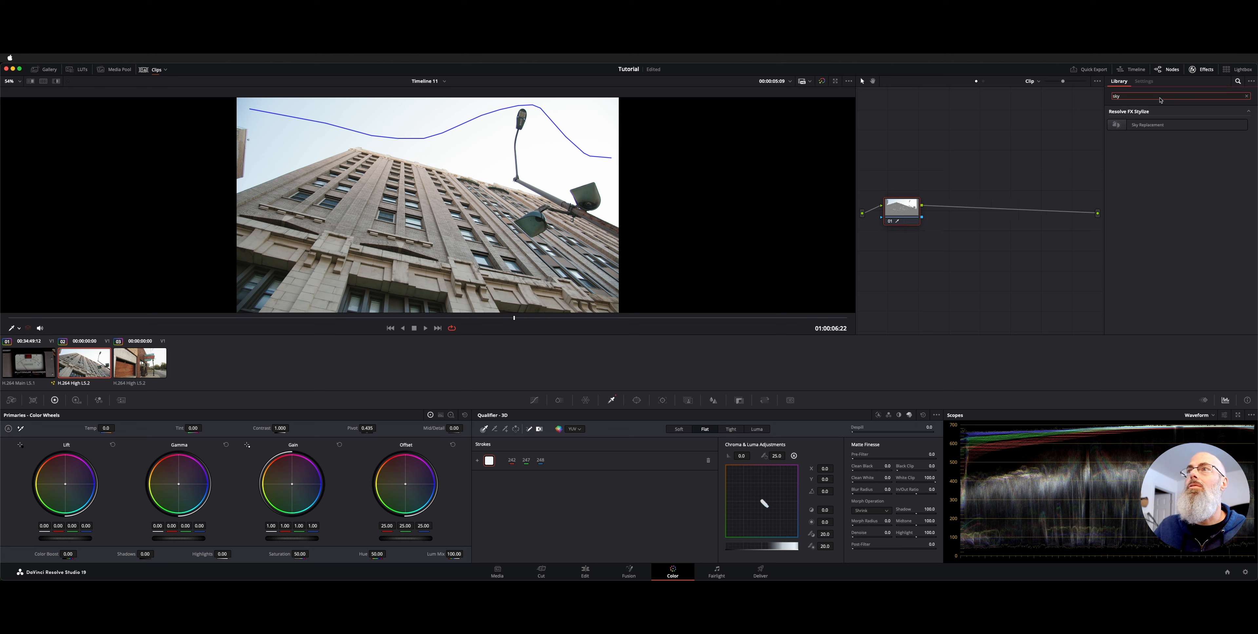
pyautogui.press('BackSpace')
pyautogui.press('BackSpace')
pyautogui.press('BackSpace')
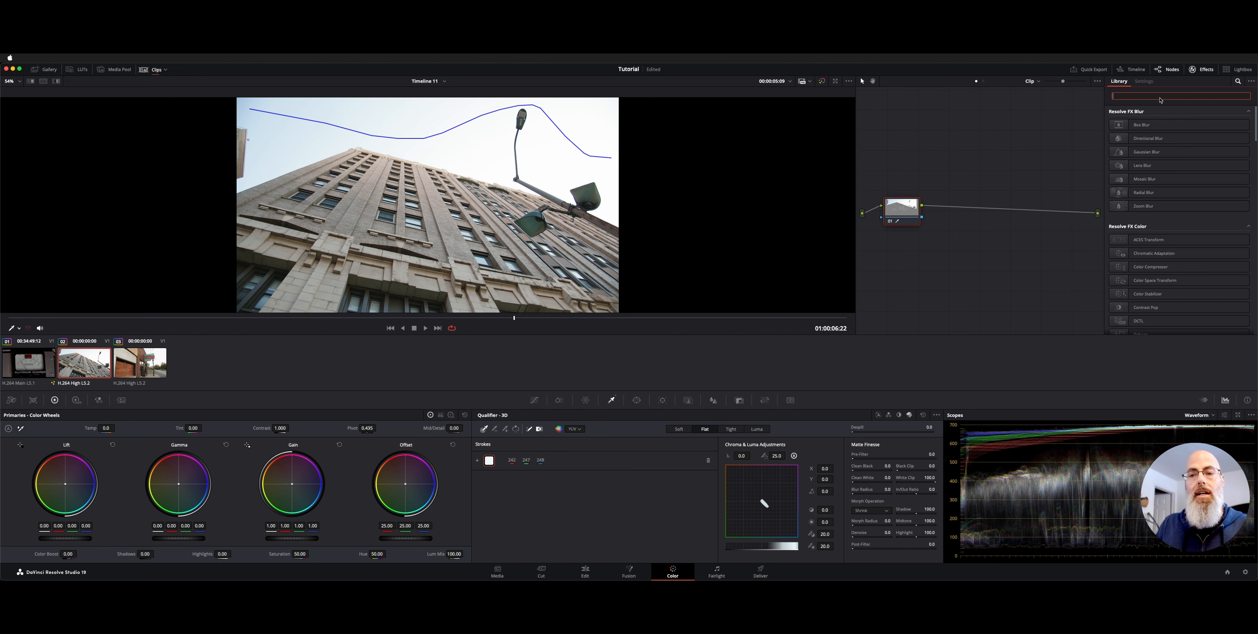
pyautogui.write('Sky')
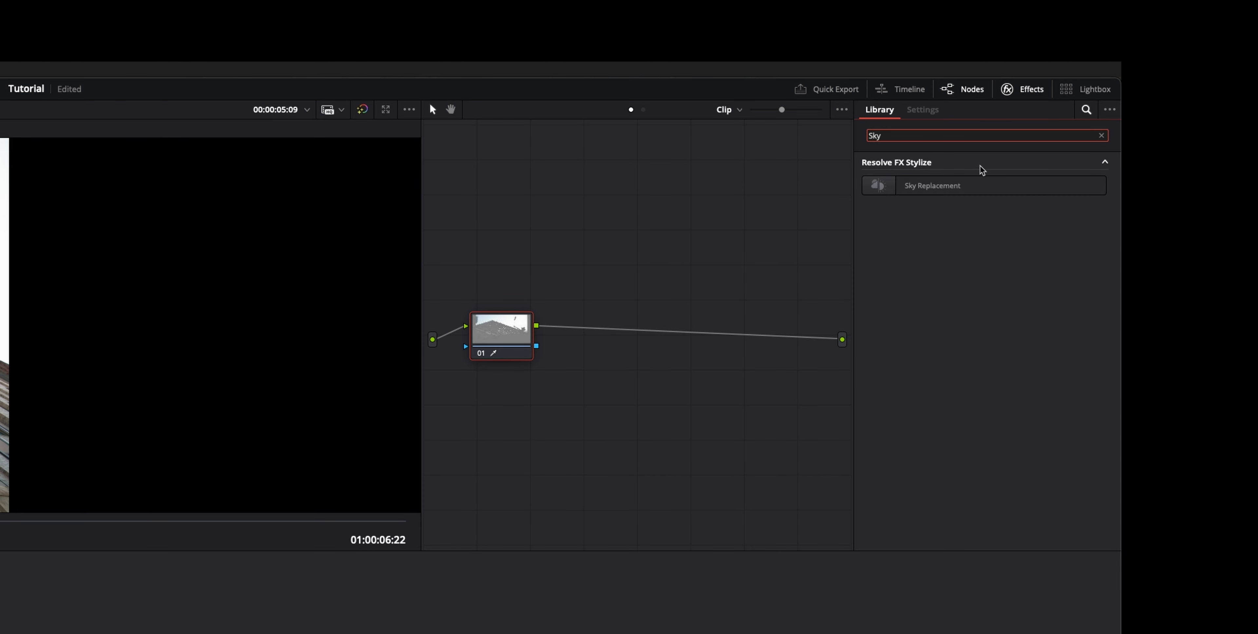
pyautogui.moveTo(969, 188); pyautogui.dragTo(692, 332)
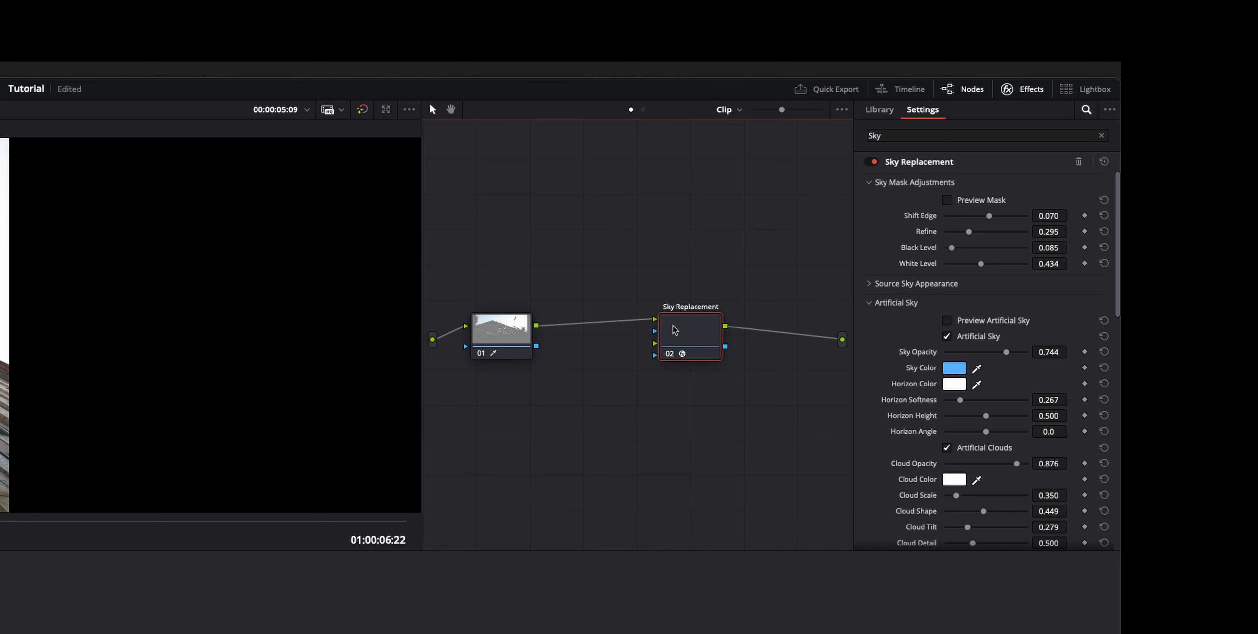
pyautogui.moveTo(536, 346); pyautogui.dragTo(667, 333)
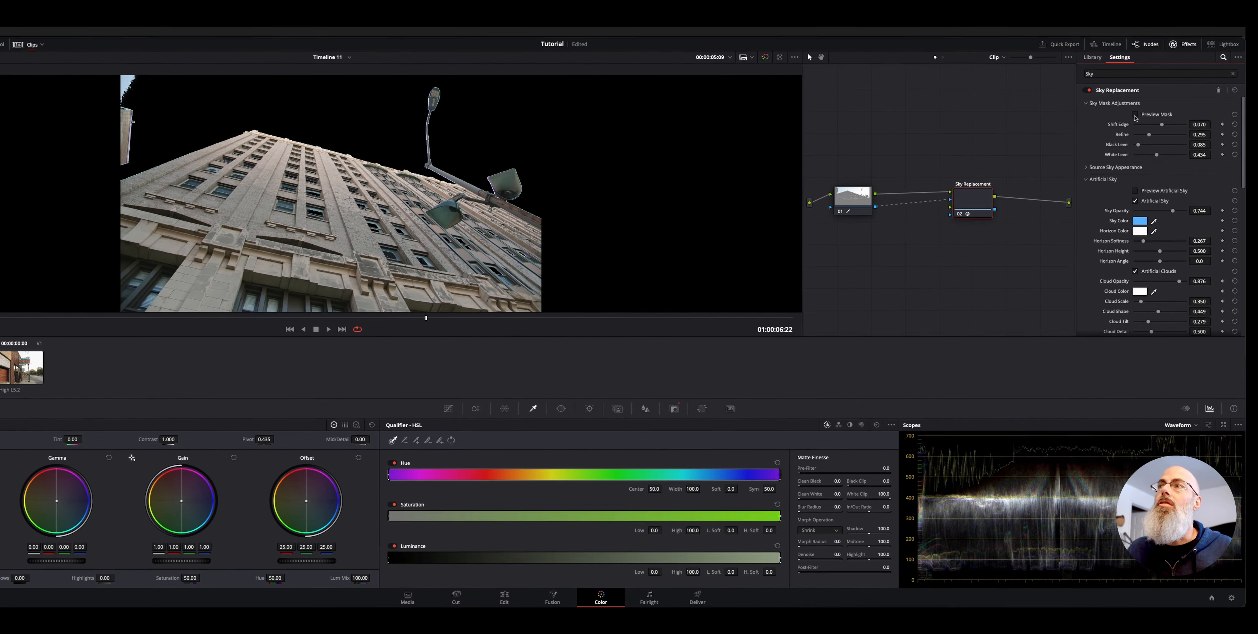
# Preview the Sky Replacement mask and the artificial sky on their own, and return to the normal view
pyautogui.click(1158, 133)
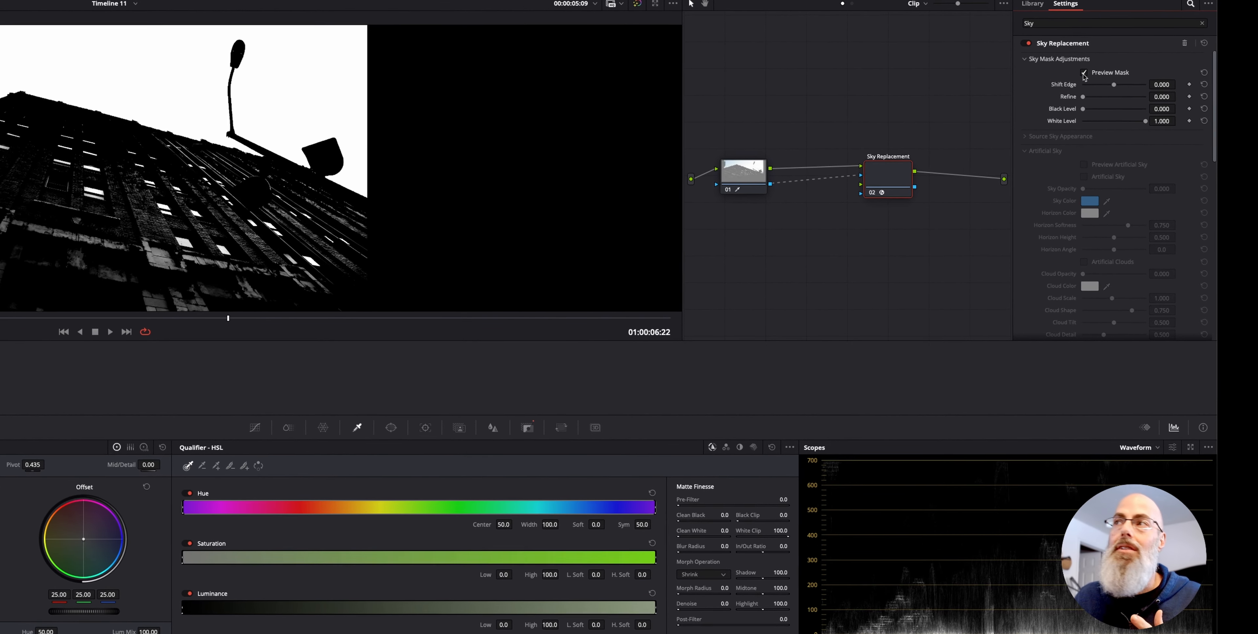
pyautogui.click(1119, 101)
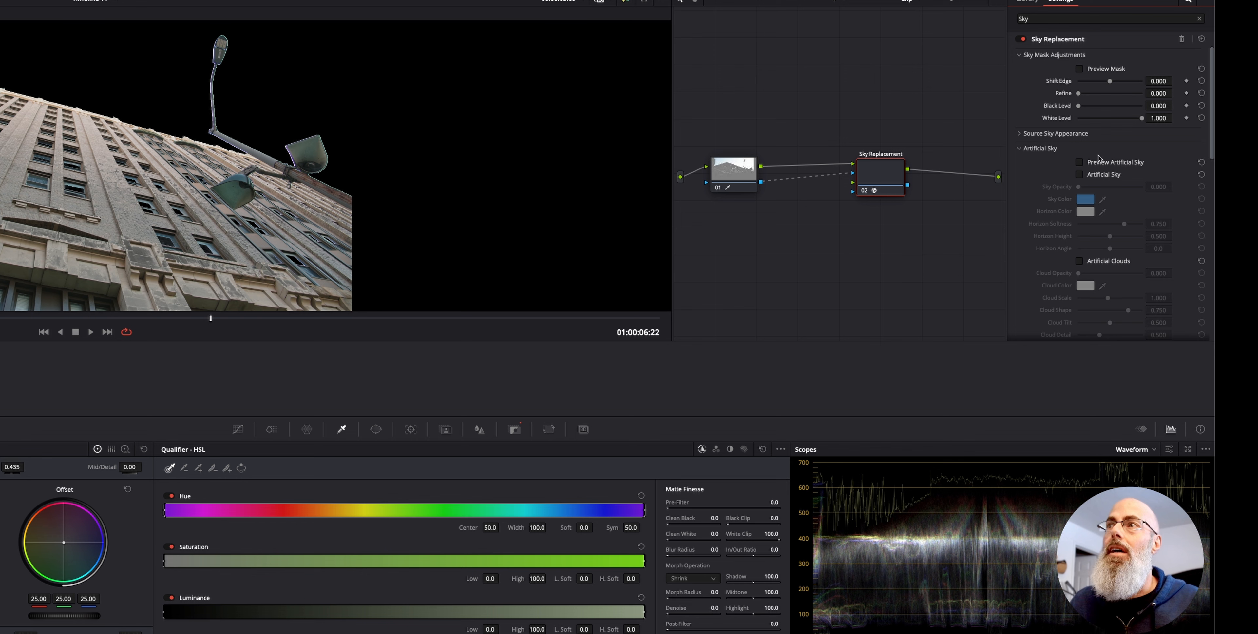
pyautogui.click(1116, 165)
pyautogui.click(1117, 164)
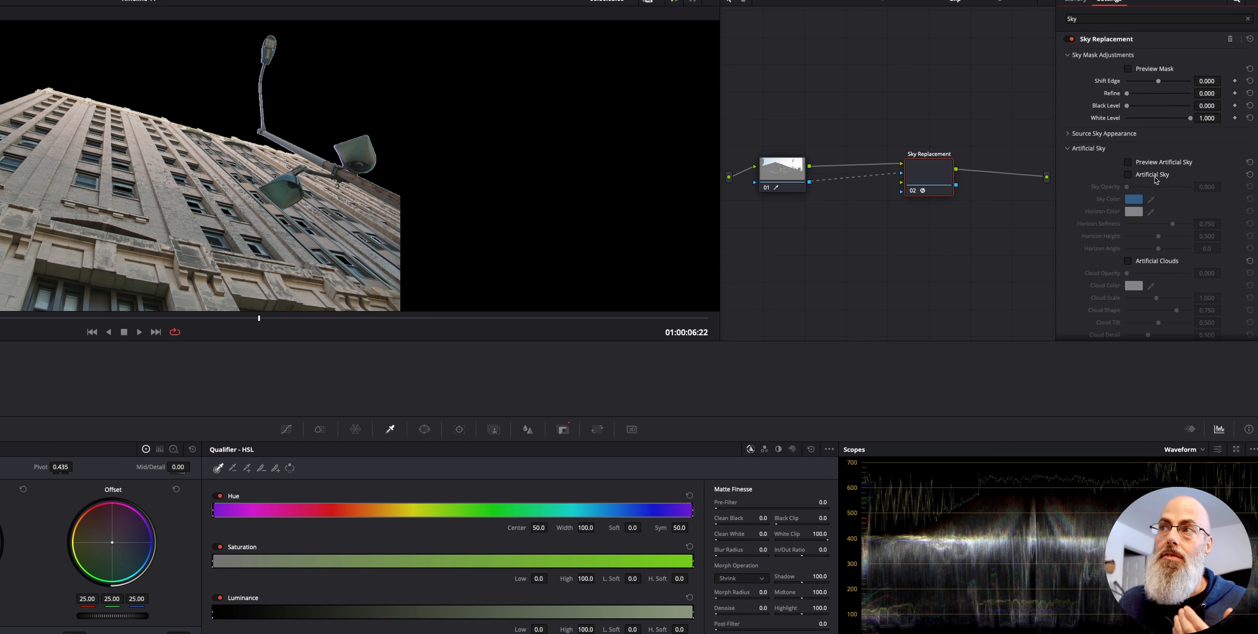
# Enable the artificial sky with an opacity of 0.705 and change its sky color to a lighter blue
pyautogui.click(1156, 179)
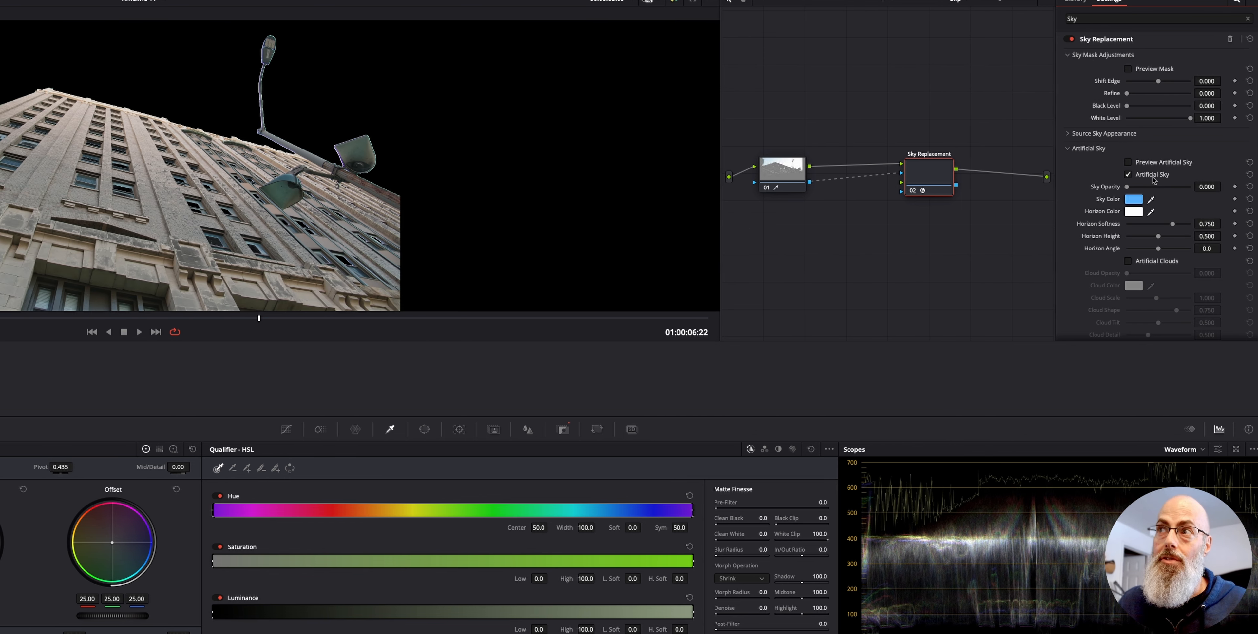
pyautogui.moveTo(1127, 188); pyautogui.dragTo(1173, 192)
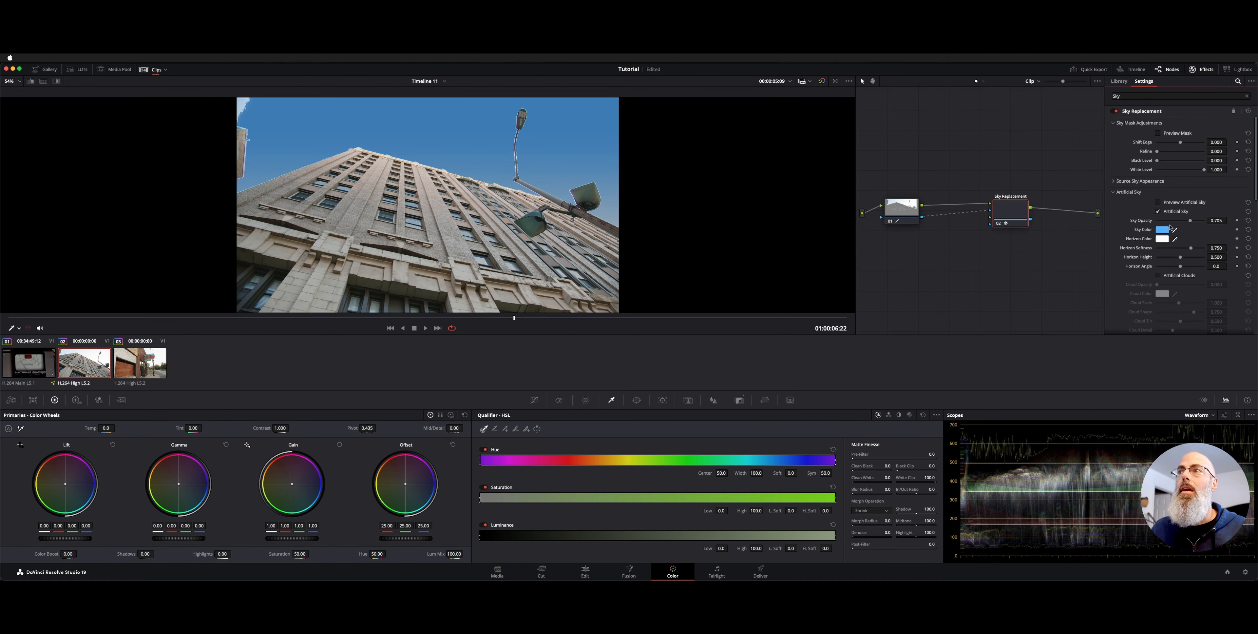
pyautogui.click(1165, 229)
pyautogui.moveTo(995, 228); pyautogui.dragTo(989, 226)
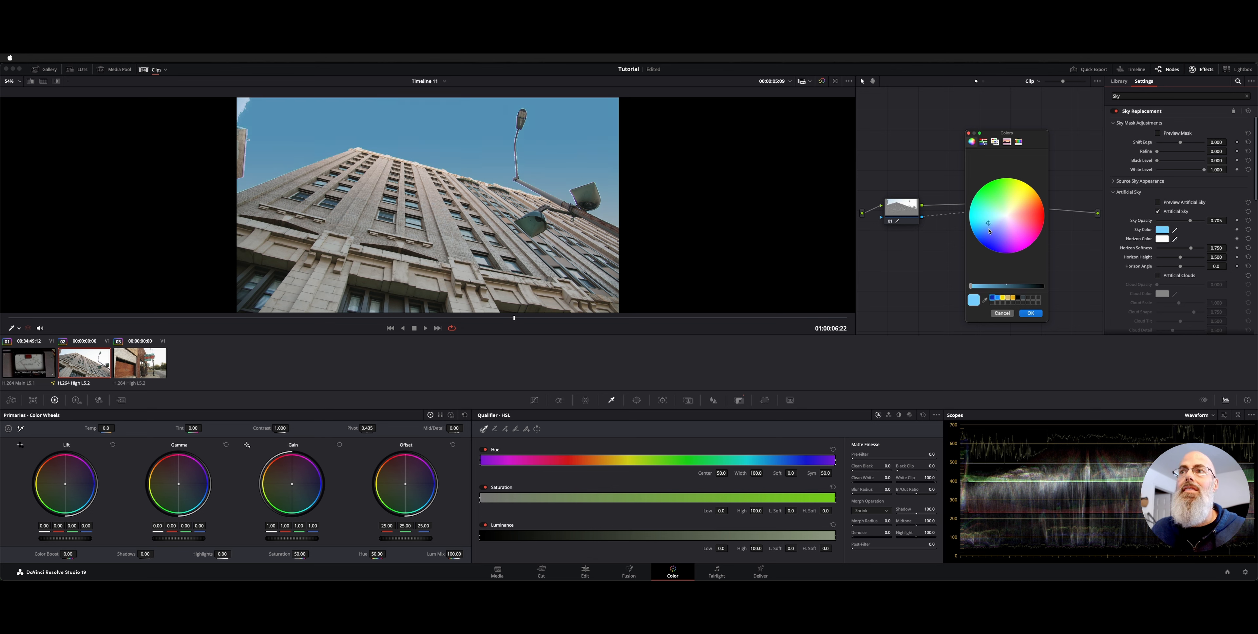
pyautogui.click(1031, 313)
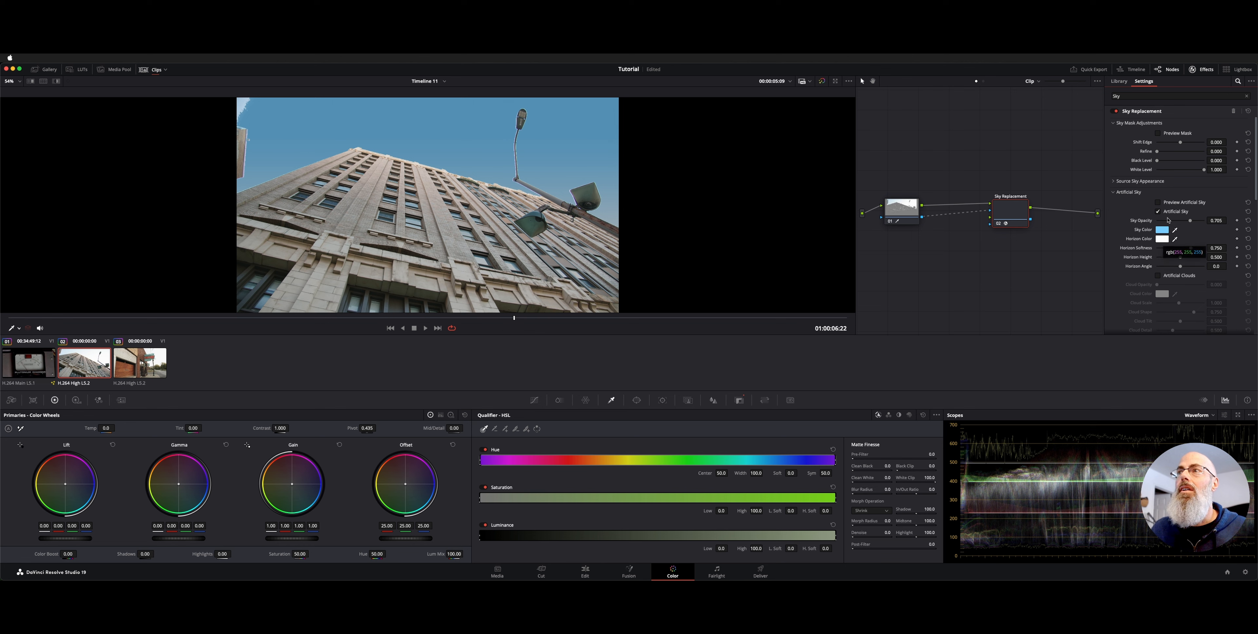
# Set the artificial sky's horizon softness to 0.505 and horizon height to 0.419 while previewing only the artificial sky
pyautogui.click(1178, 204)
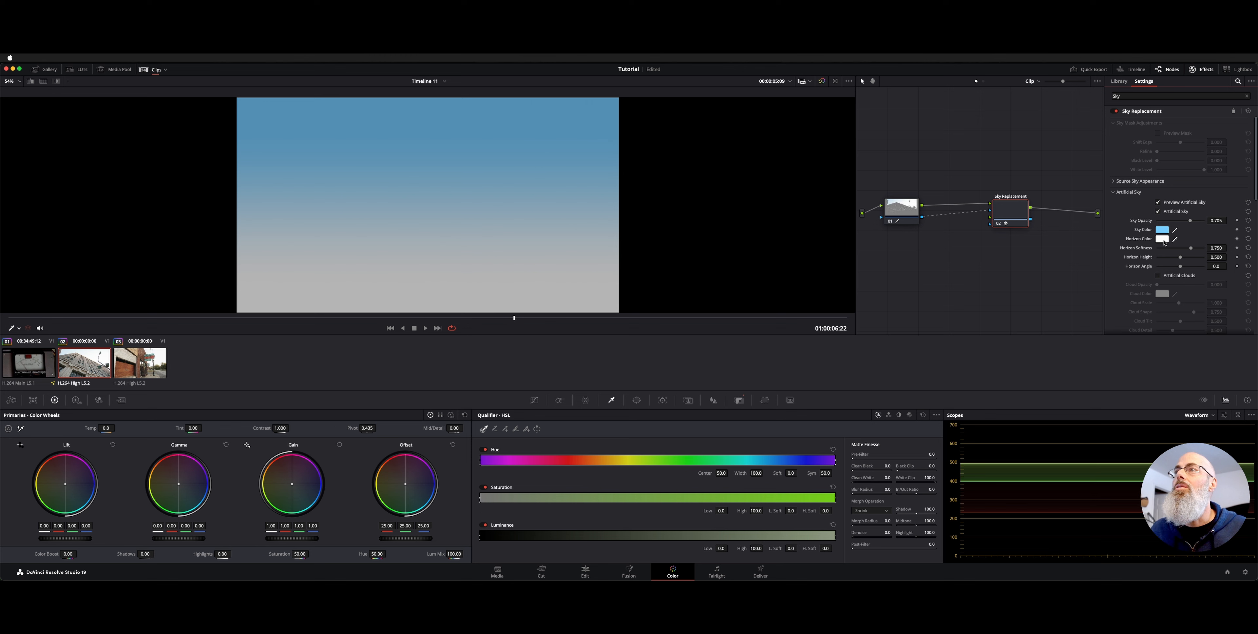
pyautogui.moveTo(1190, 249); pyautogui.dragTo(1179, 257)
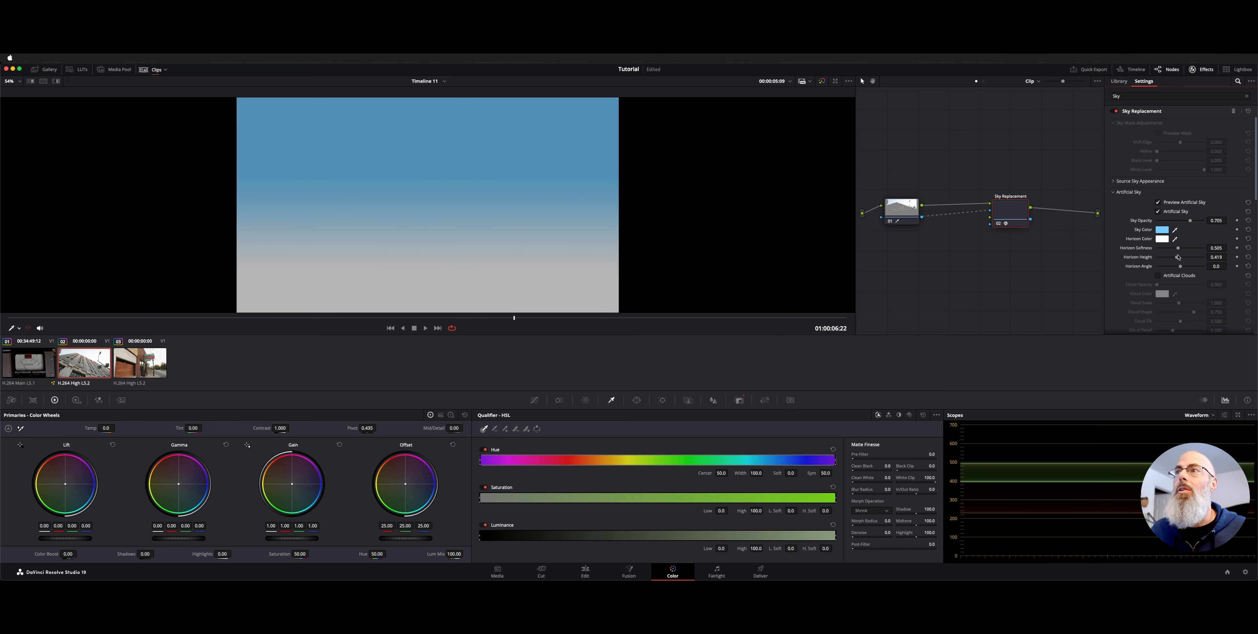
pyautogui.click(1157, 202)
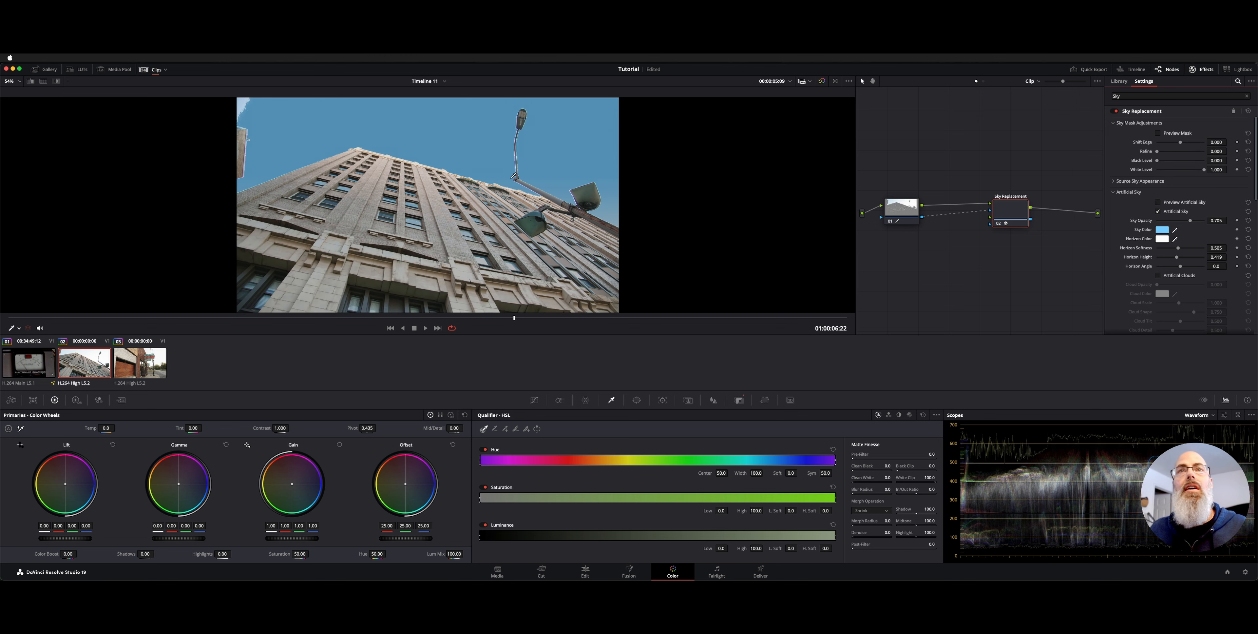
# Enable artificial clouds with opacity 0.496, scale 0.660, tilt 0.543 and detail 0.663
pyautogui.scroll(-2, 1142, 268)
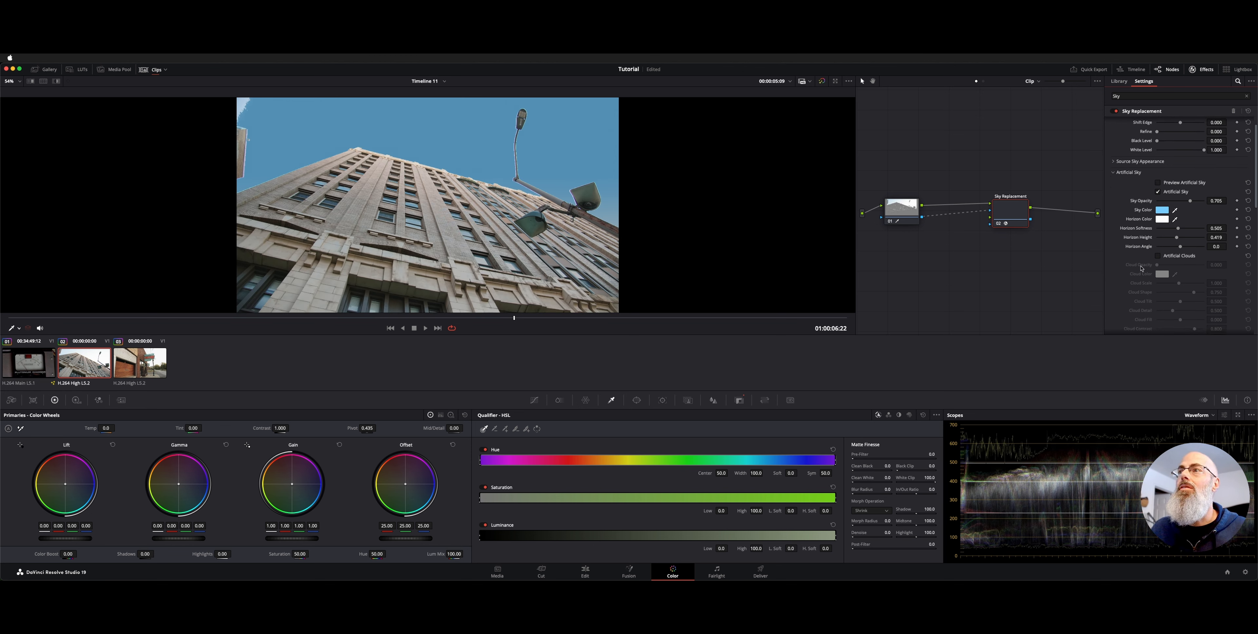
pyautogui.click(1187, 259)
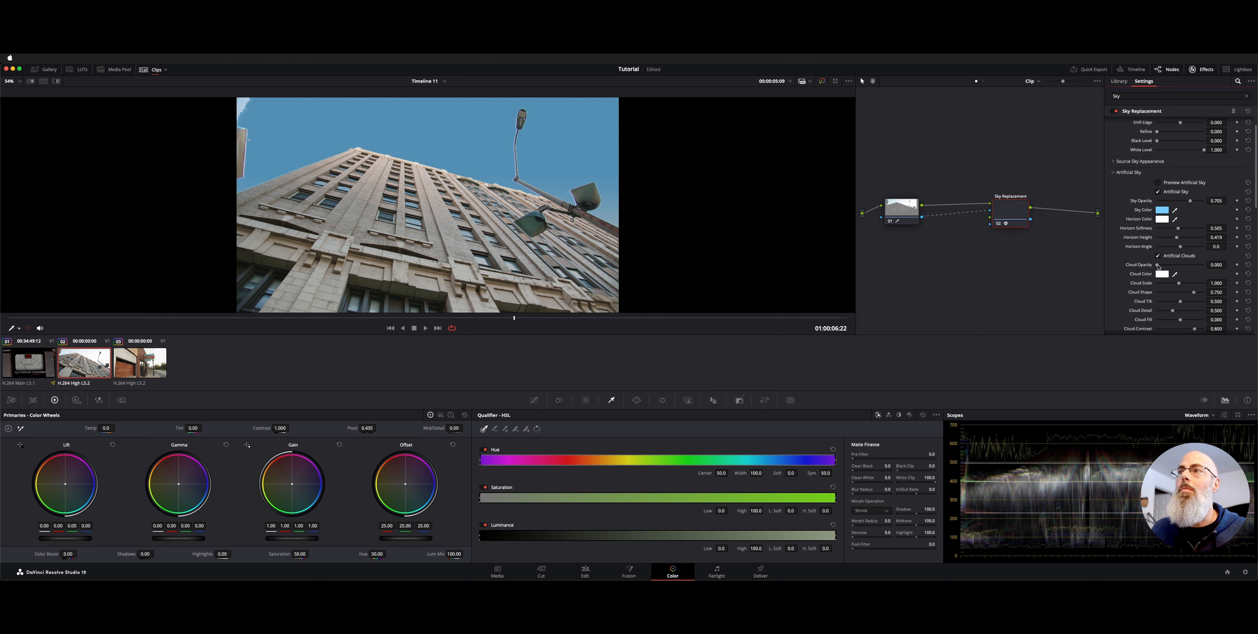
pyautogui.moveTo(1158, 267); pyautogui.dragTo(1181, 313)
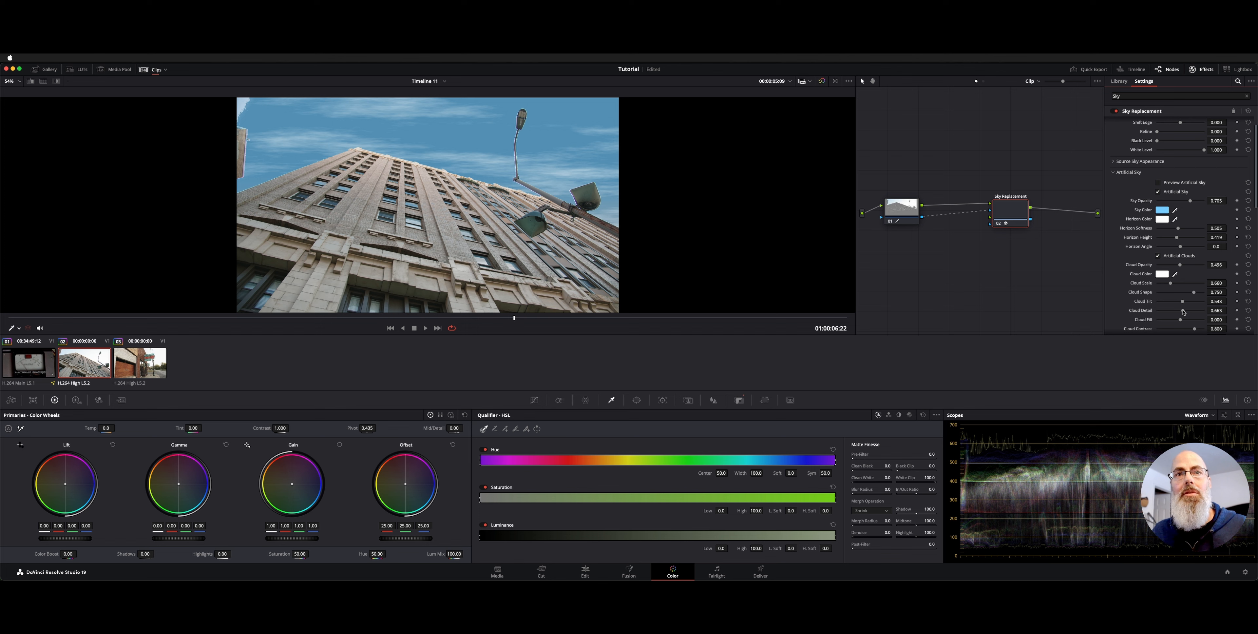
# Play the clip from near its beginning to check how the artificial clouds move with the building
pyautogui.click(54, 318)
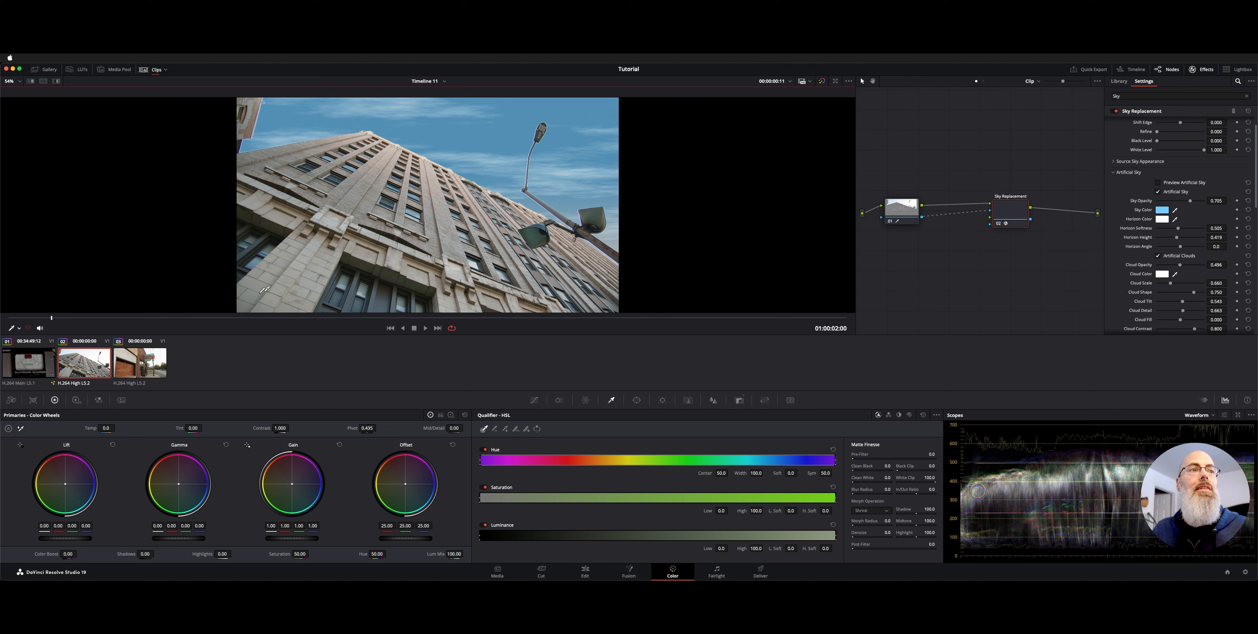
pyautogui.press('space')
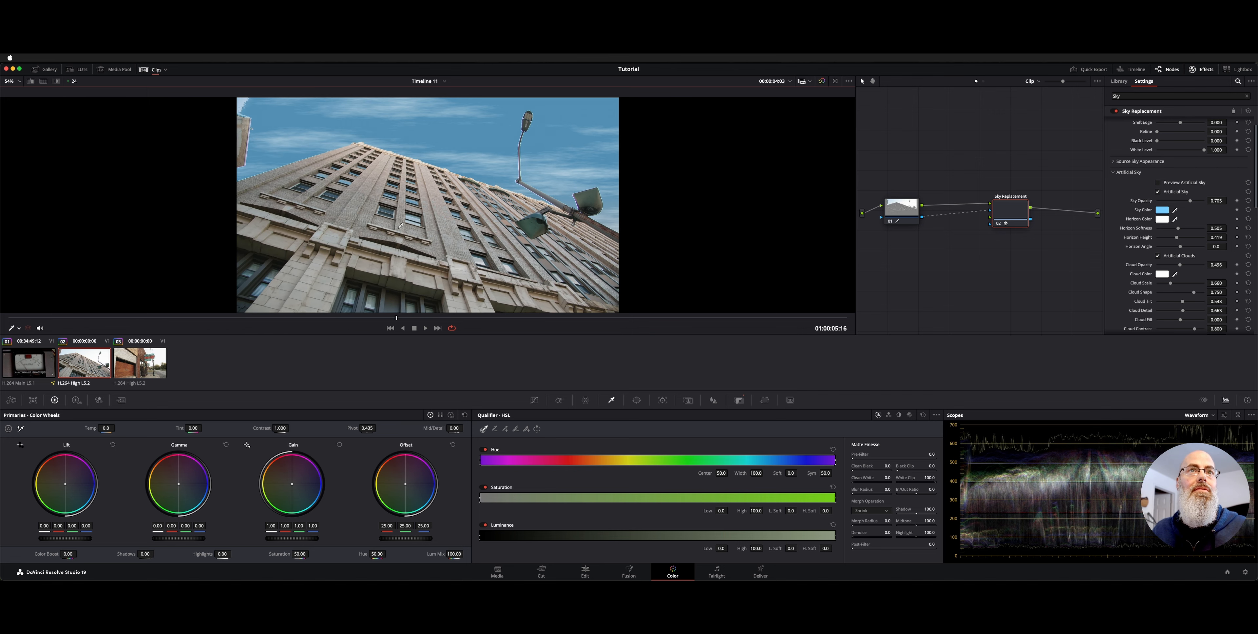
# Track the foreground as the sky's match motion and auto-size the sky for that motion
pyautogui.scroll(-3, 1166, 276)
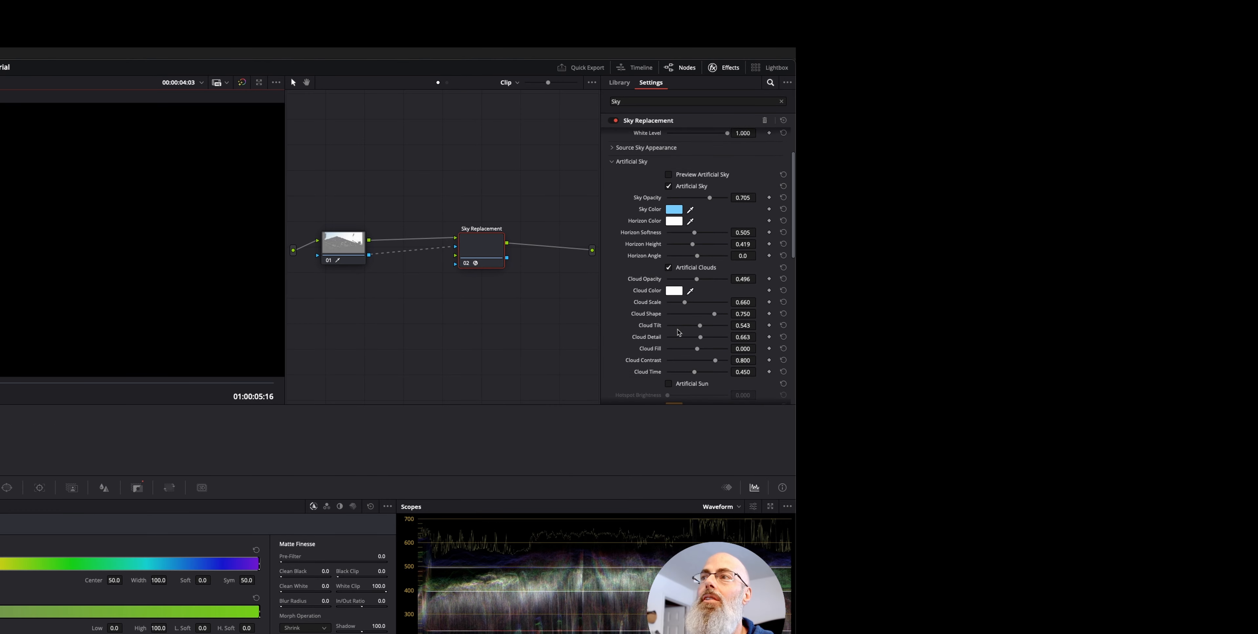
pyautogui.scroll(-8, 679, 332)
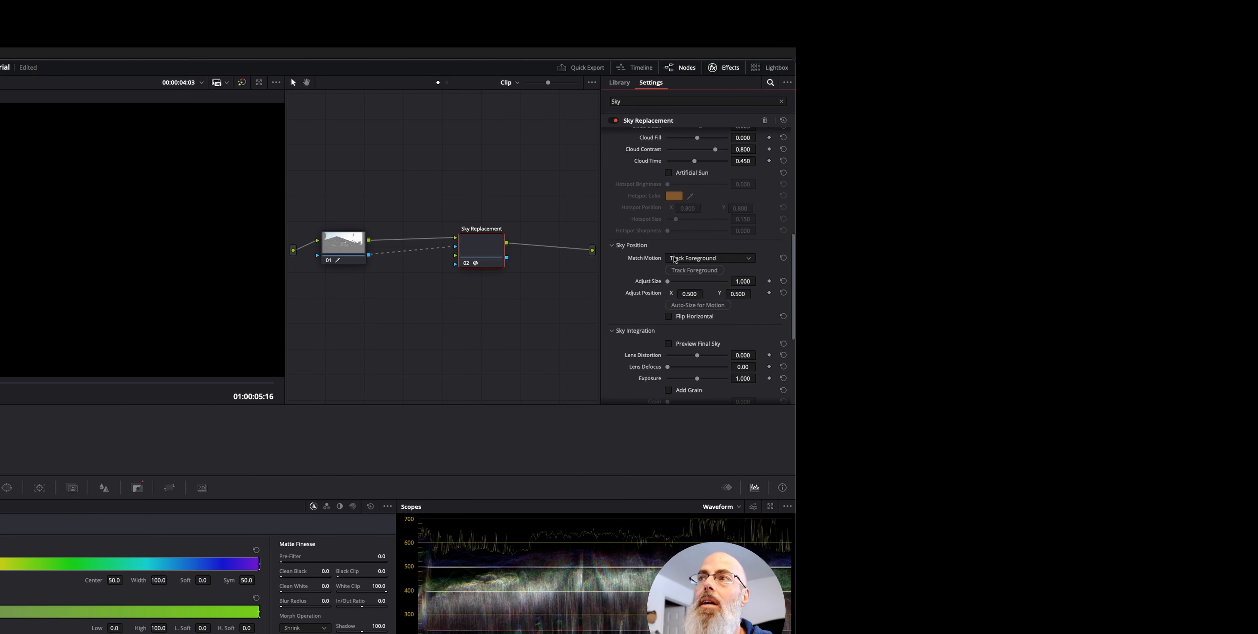
pyautogui.click(675, 260)
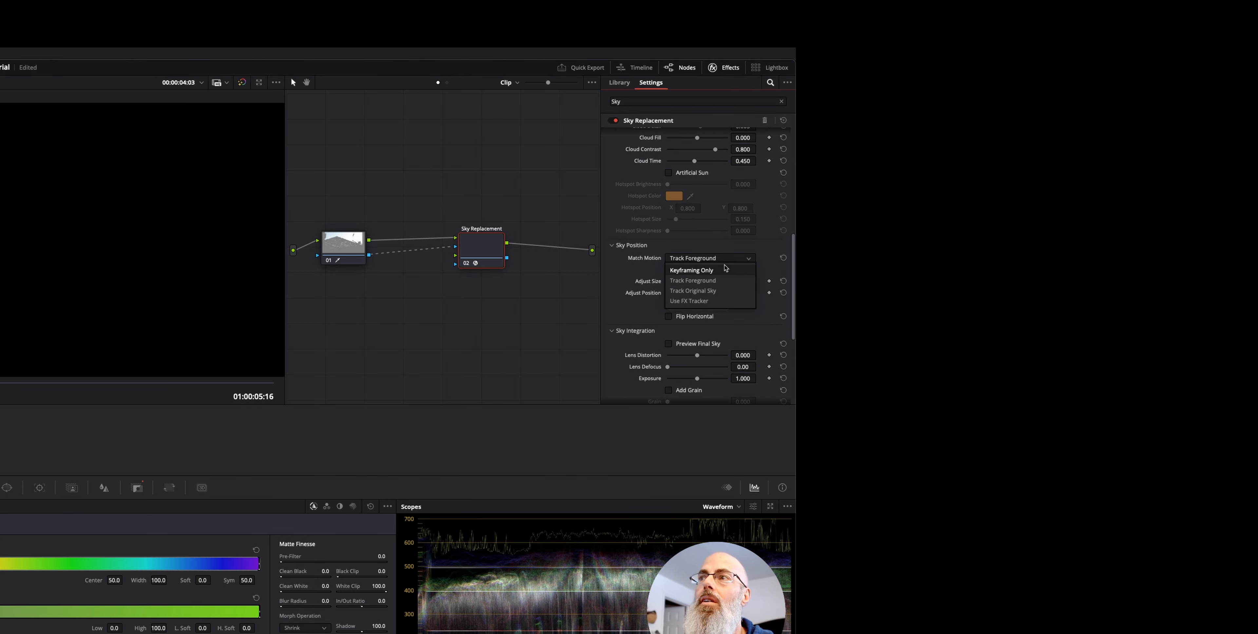
pyautogui.click(647, 265)
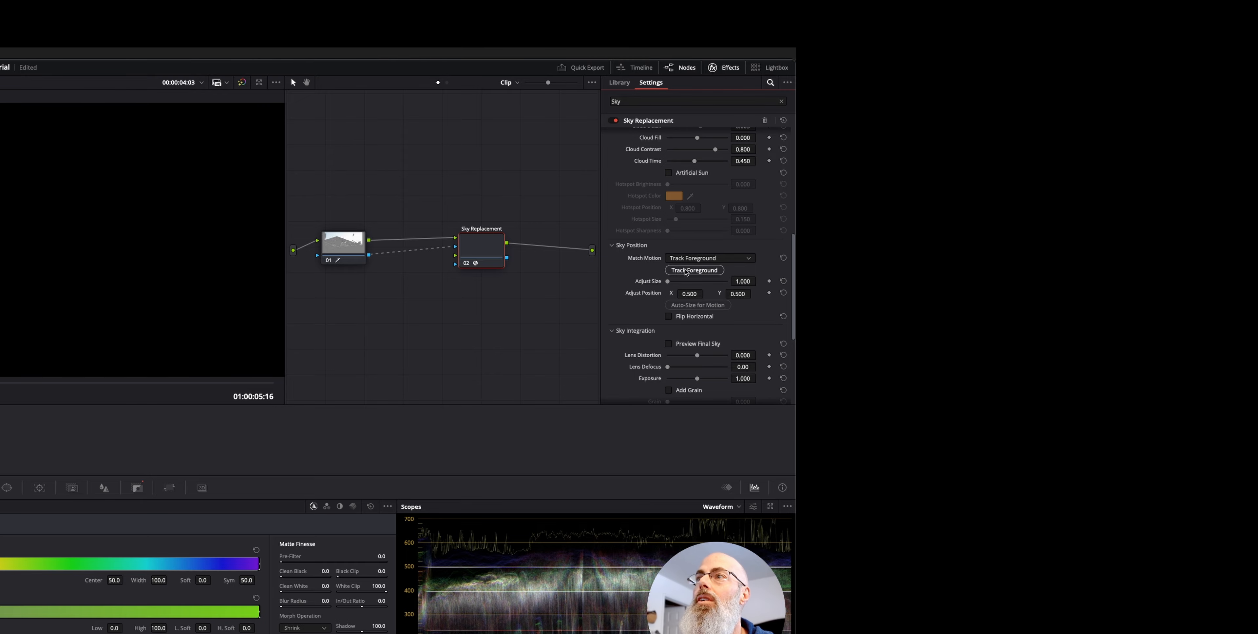
pyautogui.click(686, 270)
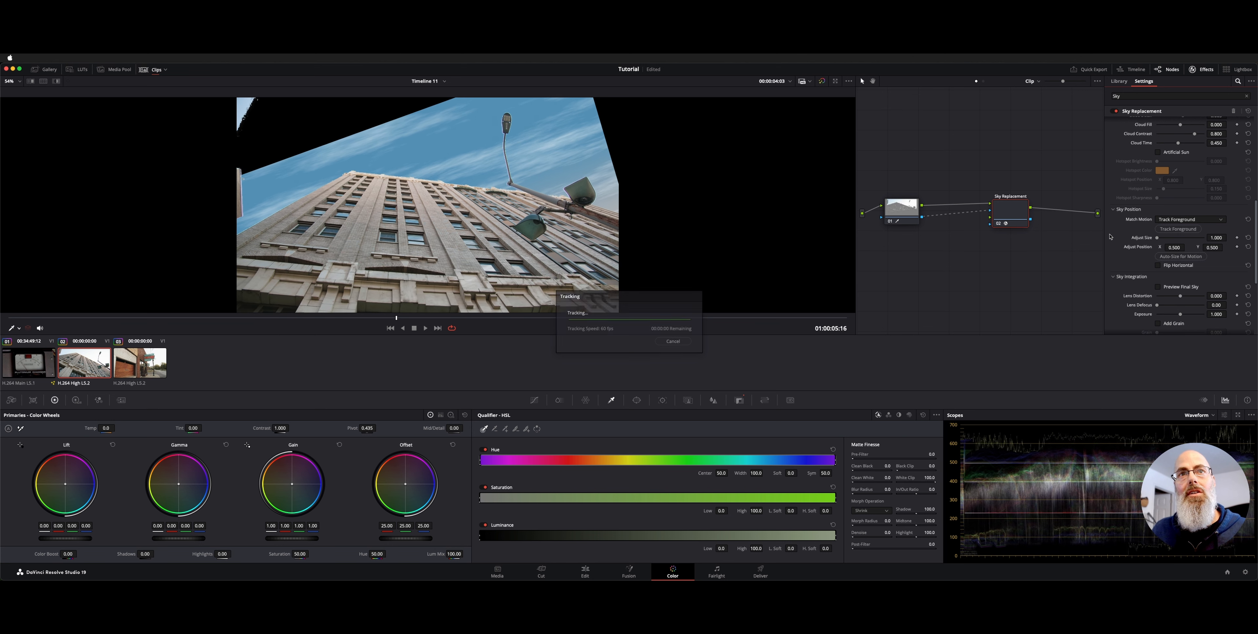
pyautogui.click(1185, 257)
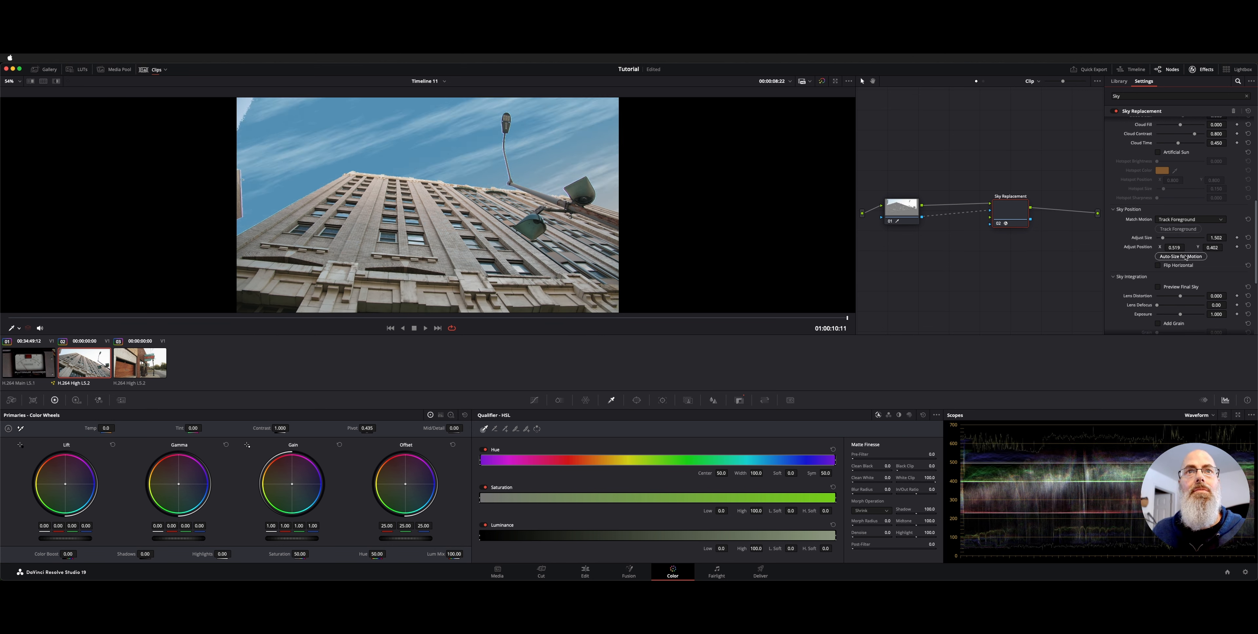
# Play the clip from its beginning to check how the tracked sky follows the building, pausing around 01:00:08:12
pyautogui.click(14, 317)
pyautogui.press('space')
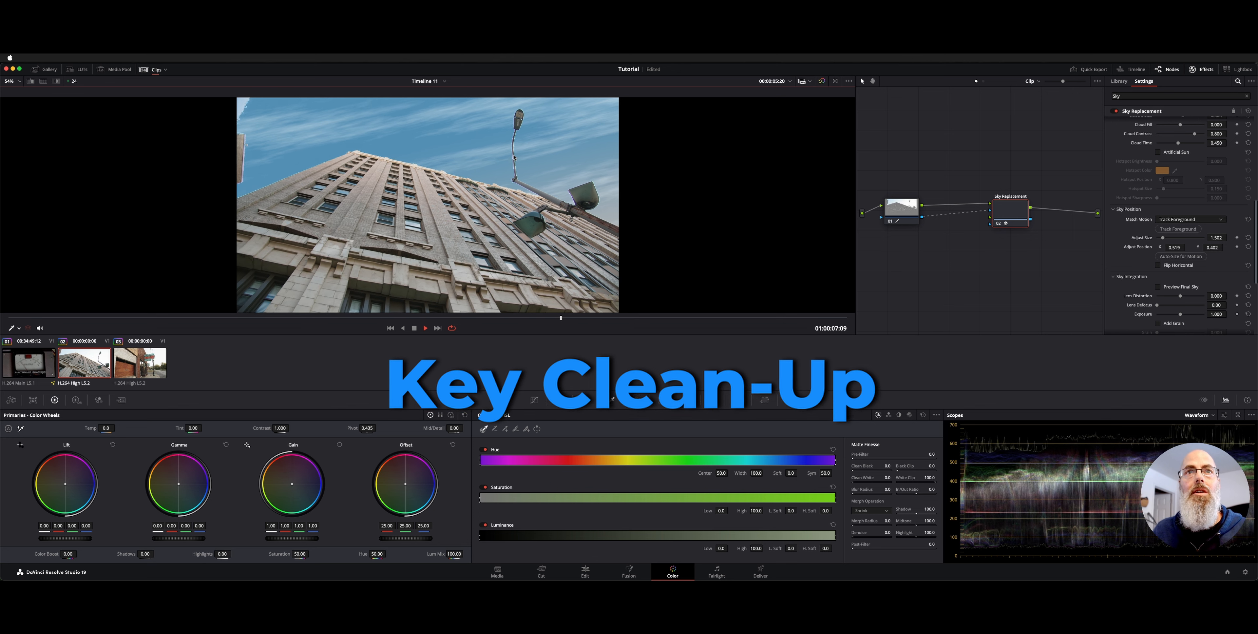
pyautogui.press('space')
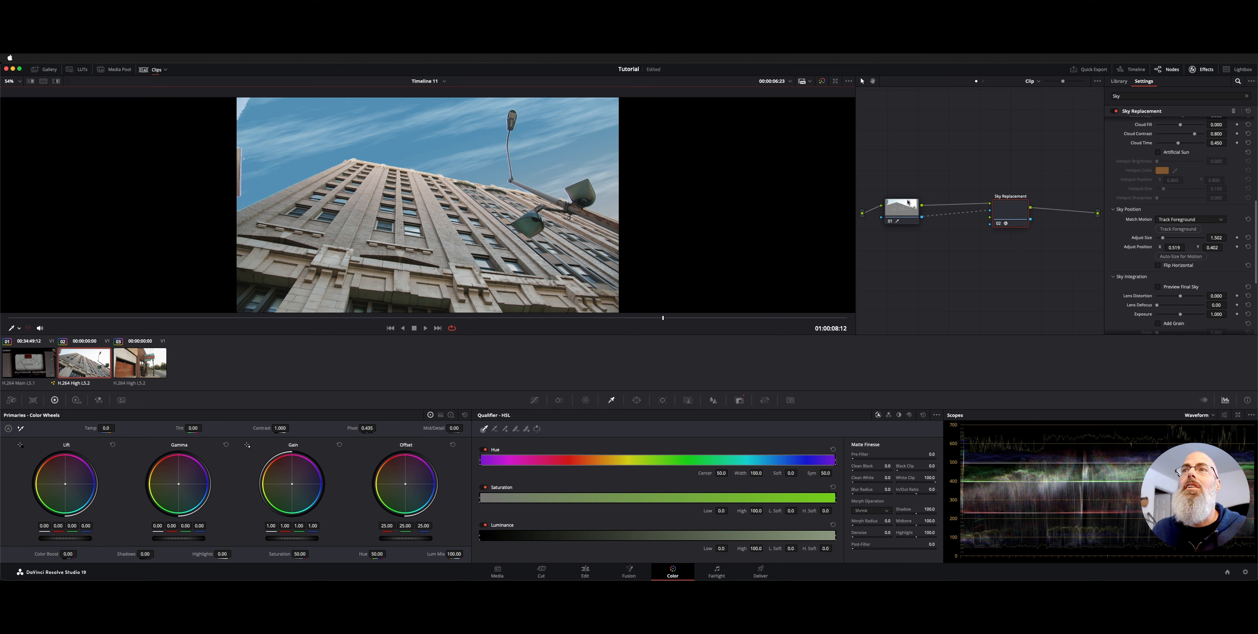
# Add a second 3D key stroke on the first node across the sky in the image's upper left corner
pyautogui.click(898, 207)
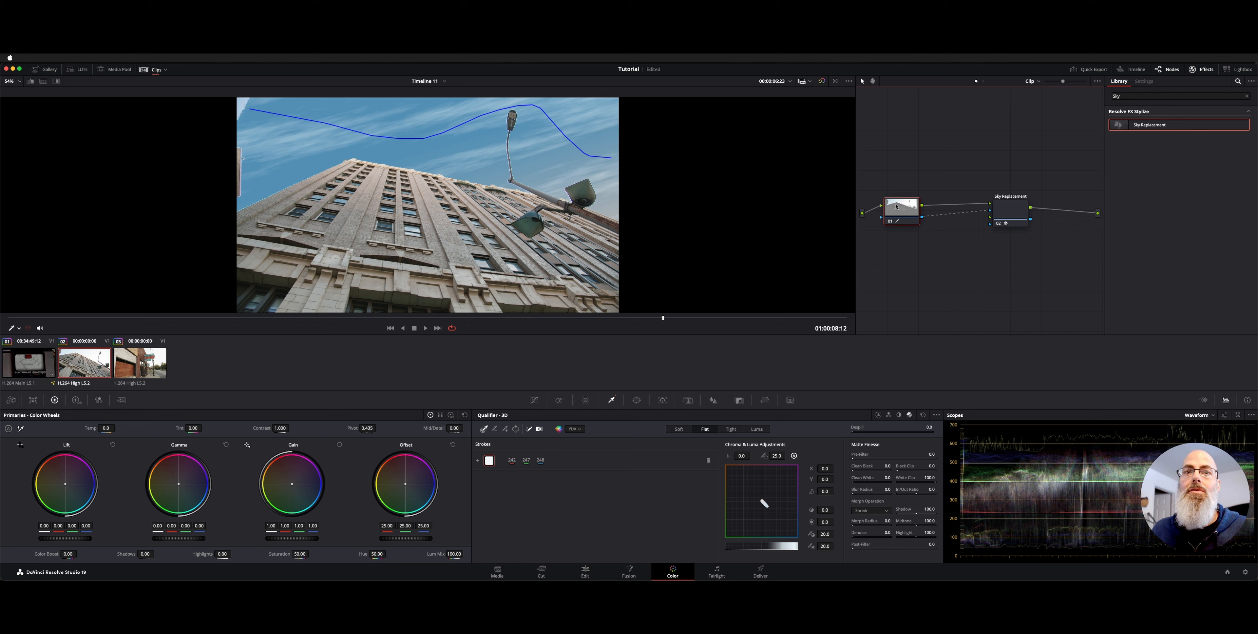
pyautogui.click(505, 429)
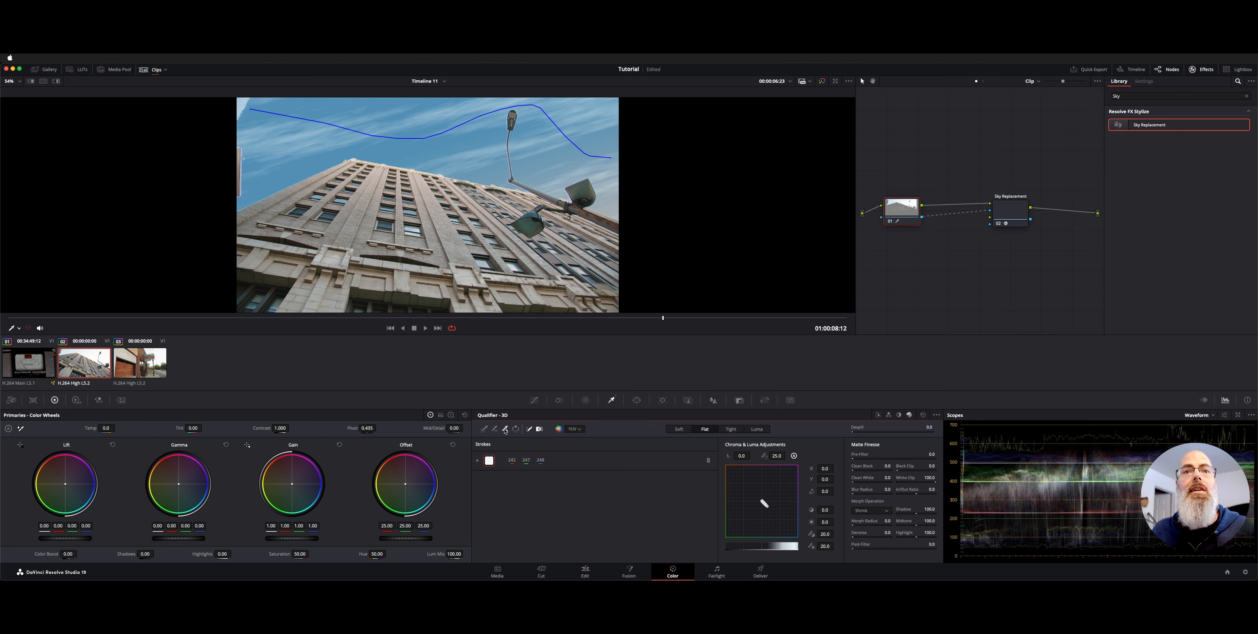
pyautogui.moveTo(296, 139); pyautogui.dragTo(238, 97)
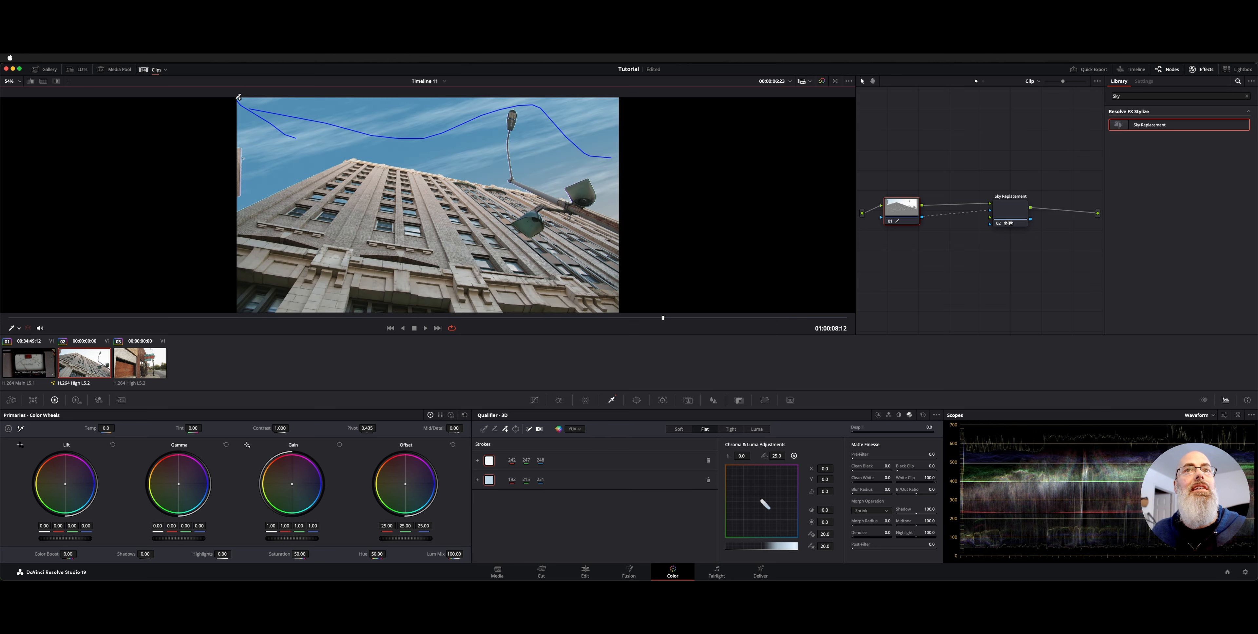
# Select the Sky Replacement node and replay the clip to check the refined key, pausing around 01:00:03:10
pyautogui.press('space')
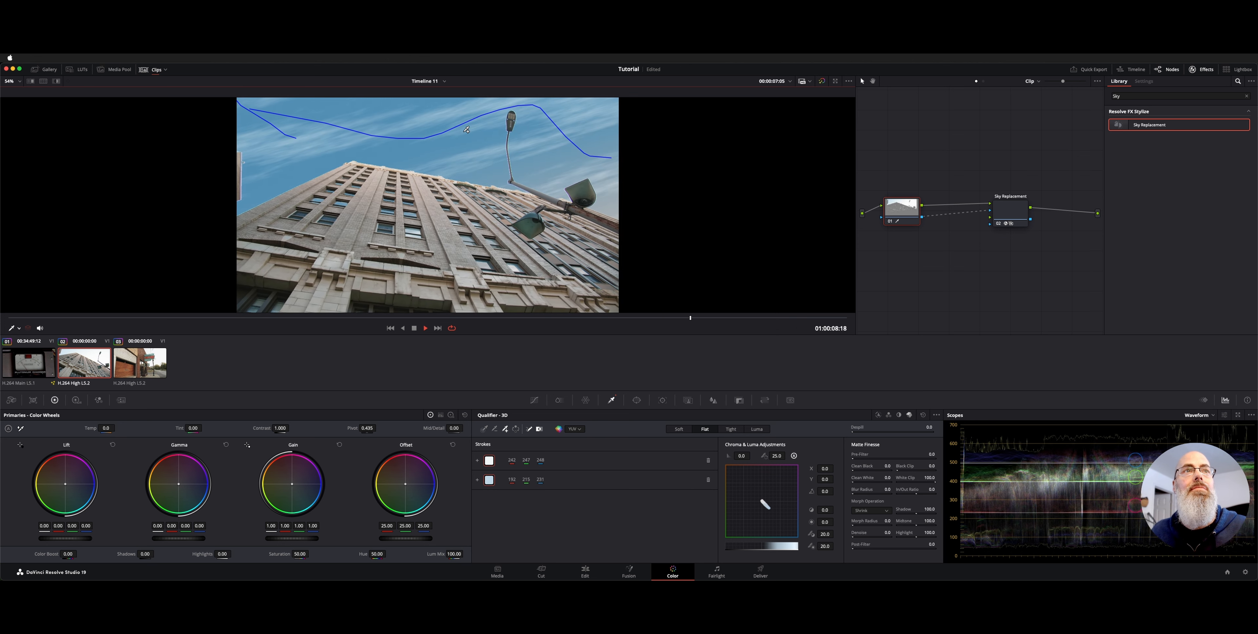
pyautogui.click(1014, 205)
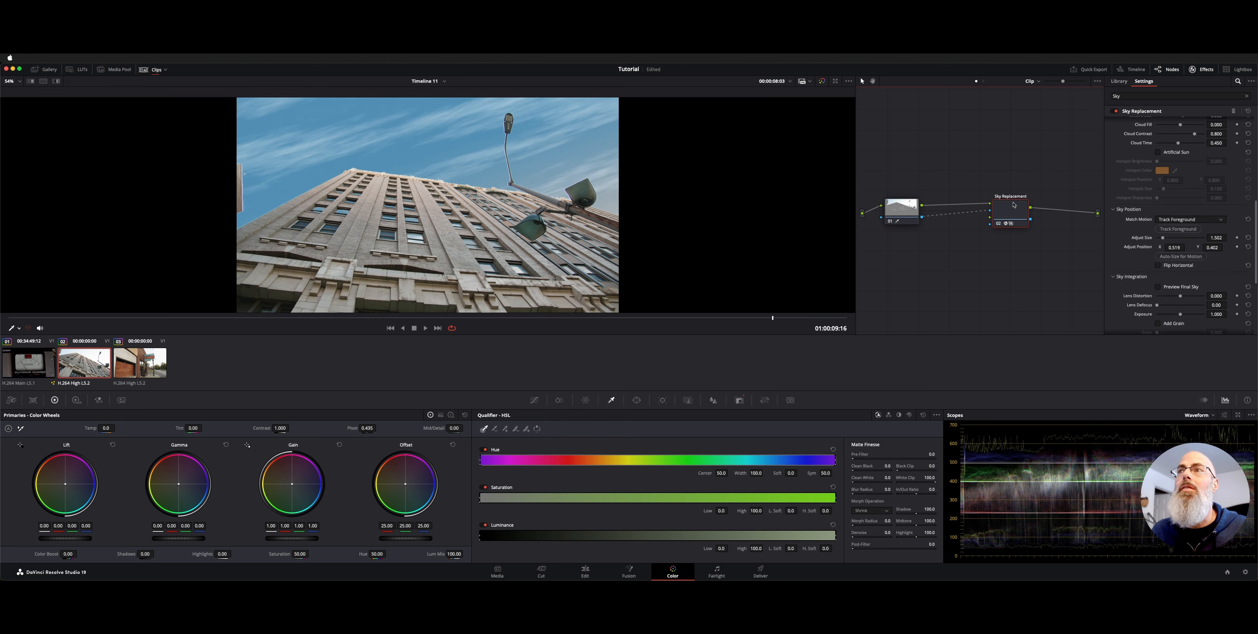
pyautogui.press('space')
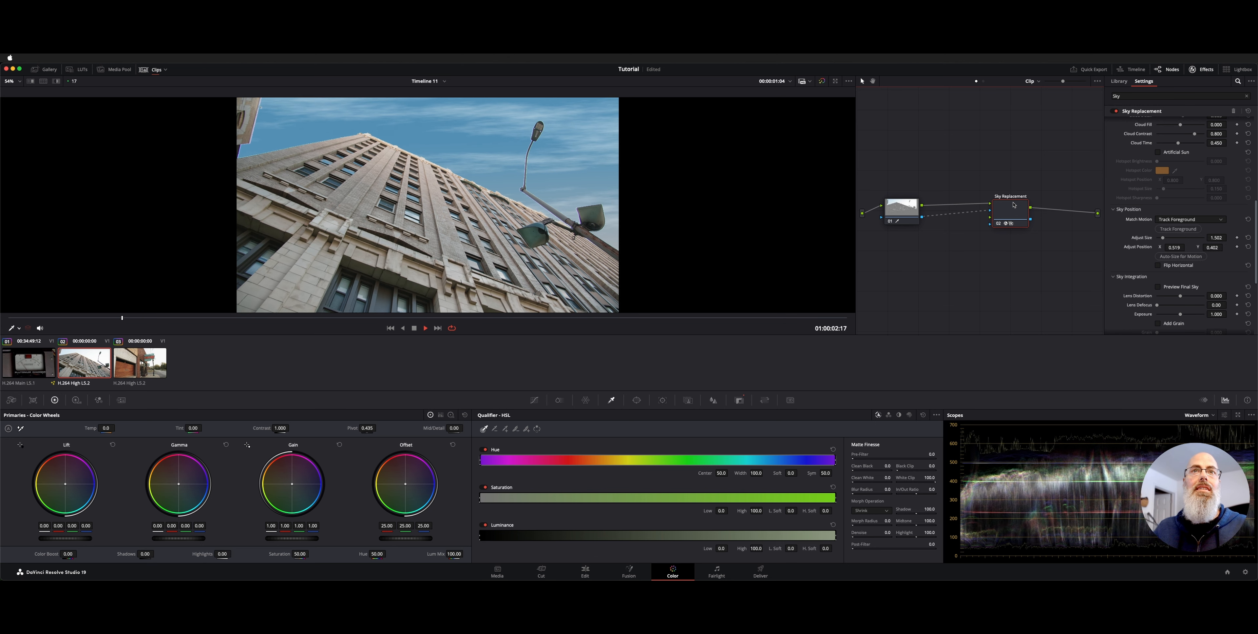
pyautogui.press('space')
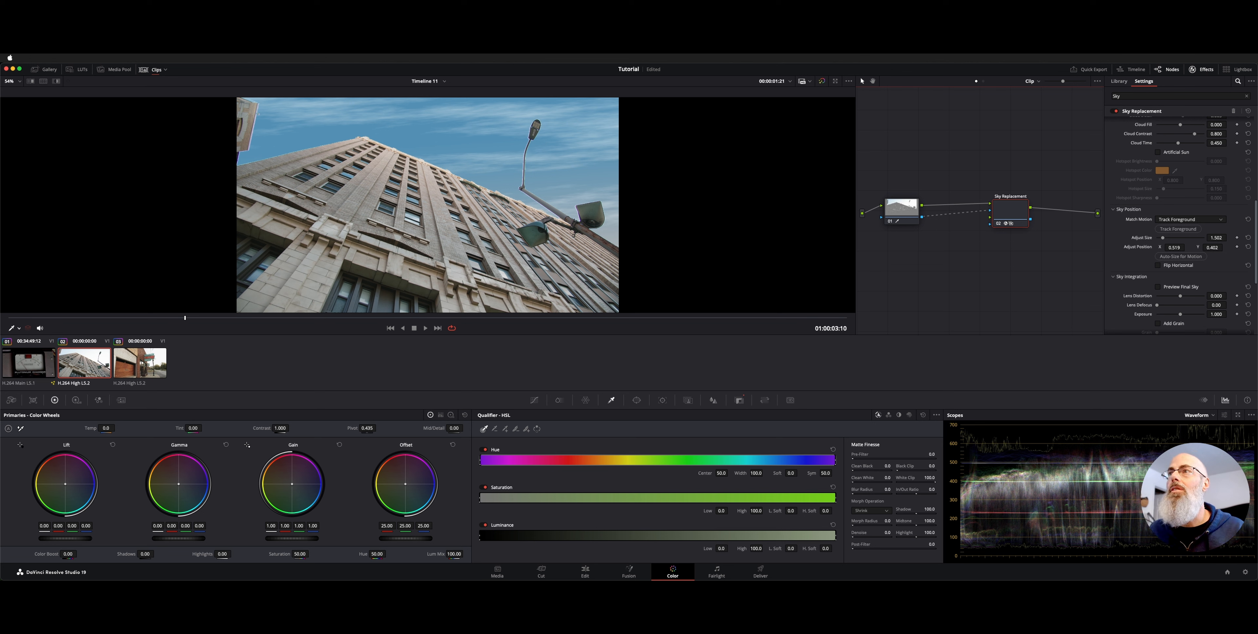
# Enable foreground adjustment in the Sky Replacement effect and set the foreground brightness to -0.167
pyautogui.scroll(-5, 1184, 205)
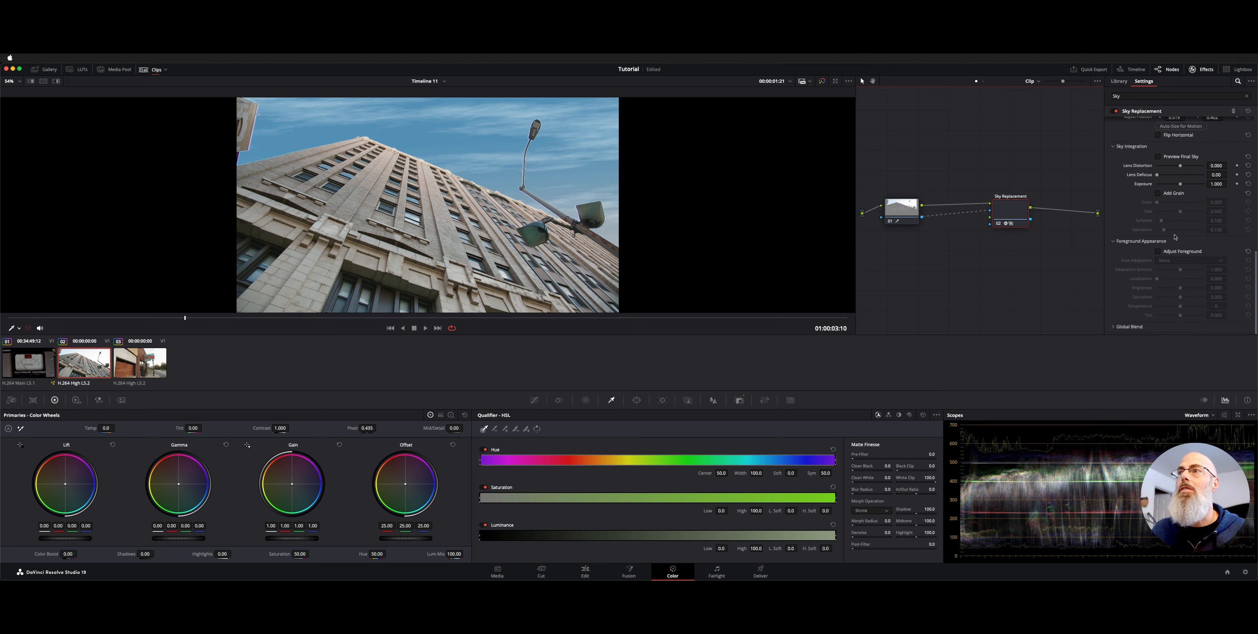
pyautogui.scroll(1, 1173, 247)
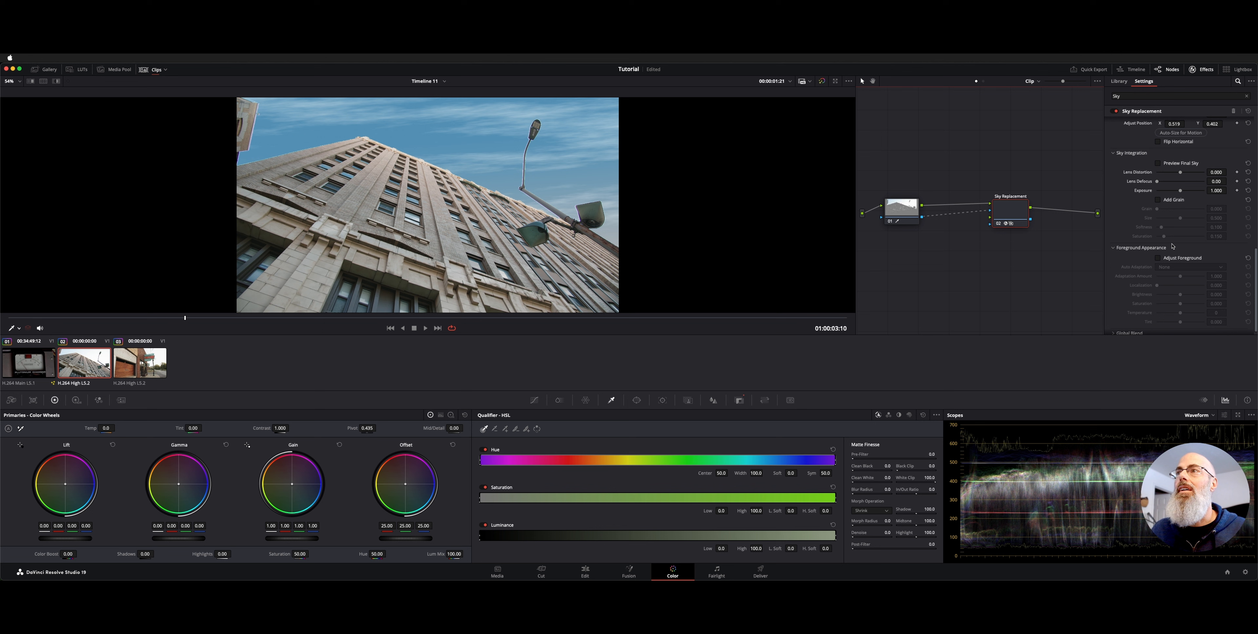
pyautogui.click(1140, 249)
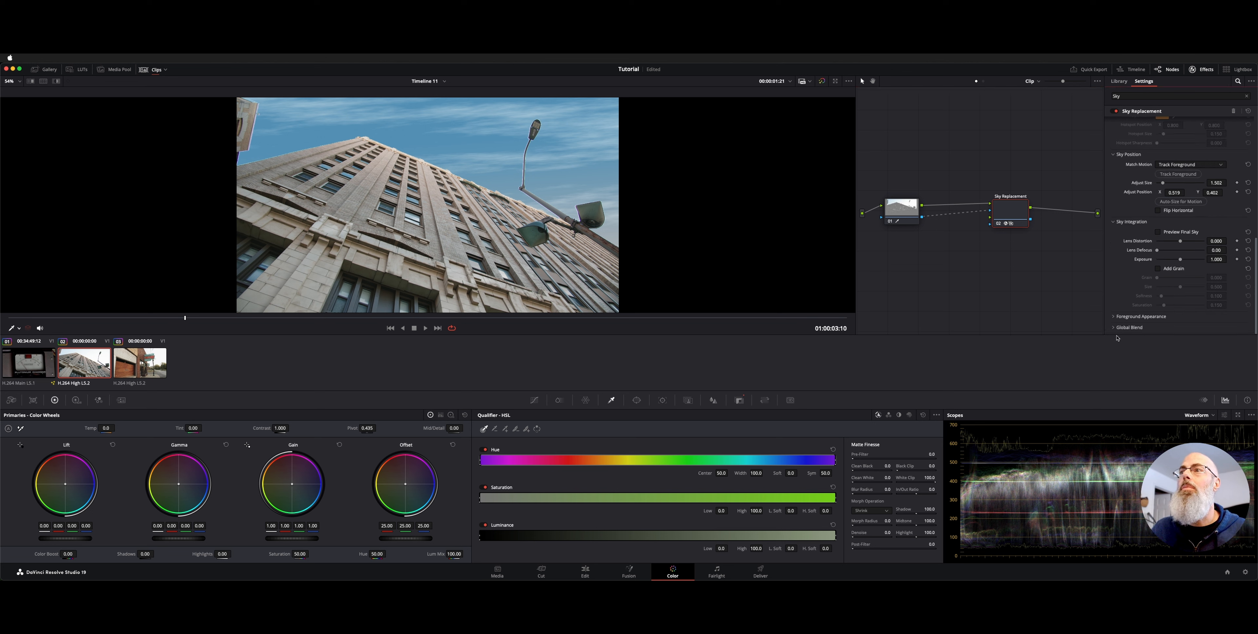
pyautogui.click(1119, 317)
pyautogui.scroll(-5, 1119, 320)
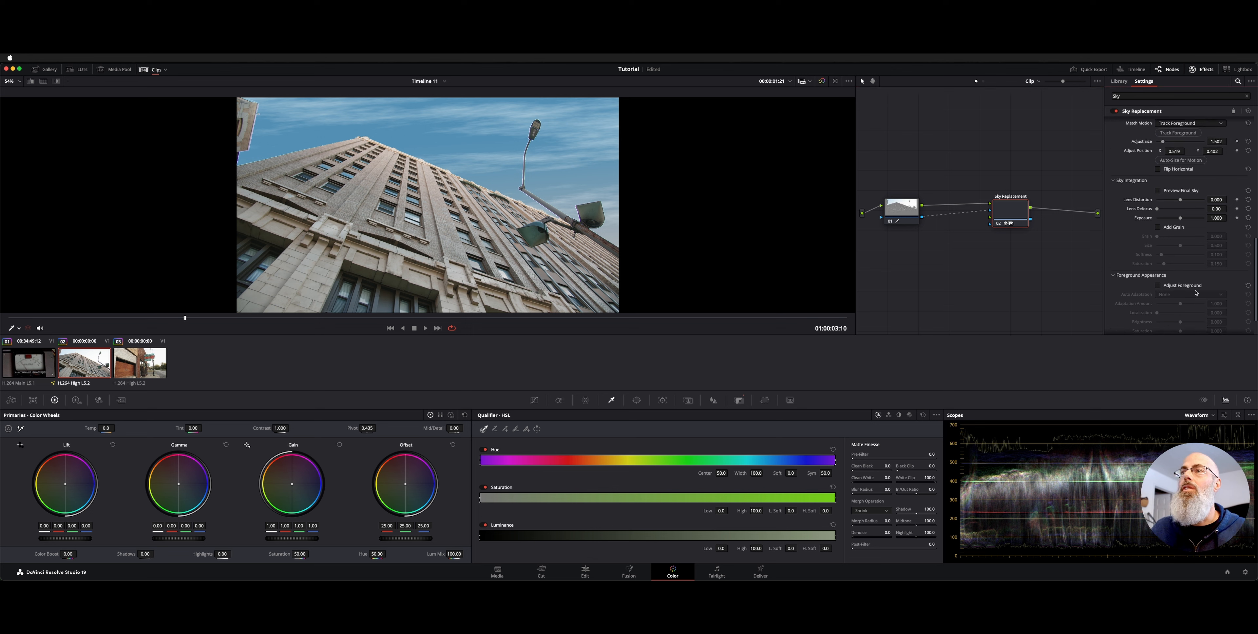
pyautogui.click(1193, 287)
pyautogui.scroll(-3, 1192, 289)
pyautogui.moveTo(1176, 290)
pyautogui.mouseDown()
pyautogui.moveTo(1162, 290)
pyautogui.moveTo(1174, 295)
pyautogui.mouseUp()
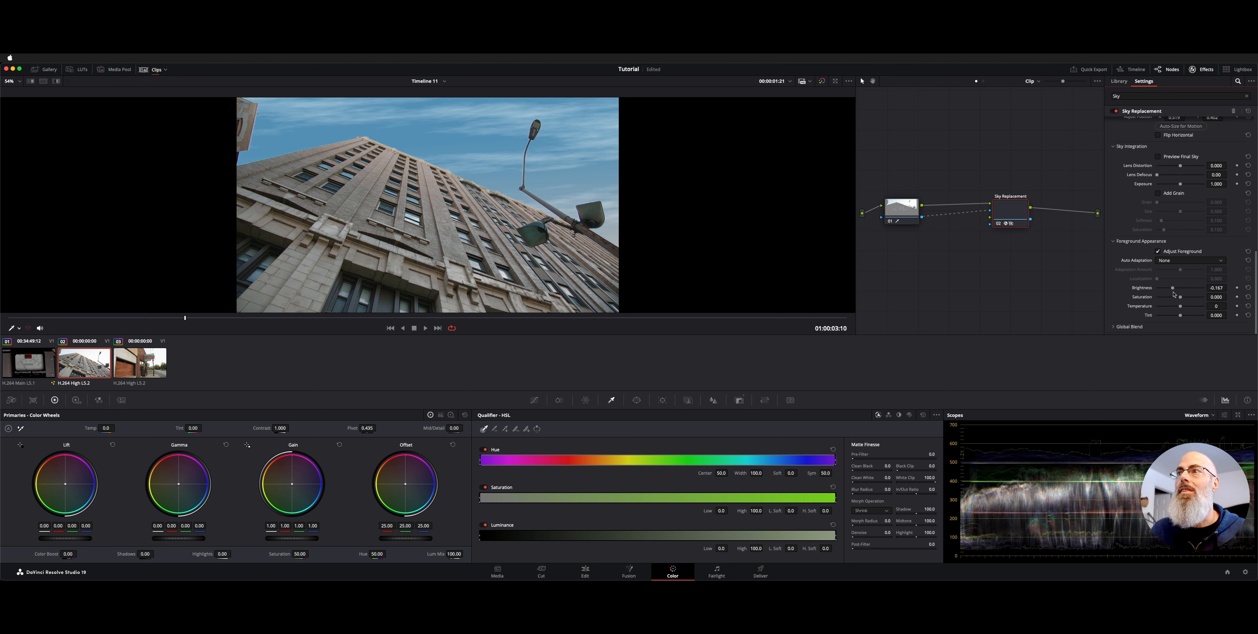
# Try out the sky's lens distortion, reset it to 0.000, and set the sky exposure to 1.116
pyautogui.scroll(4, 1145, 249)
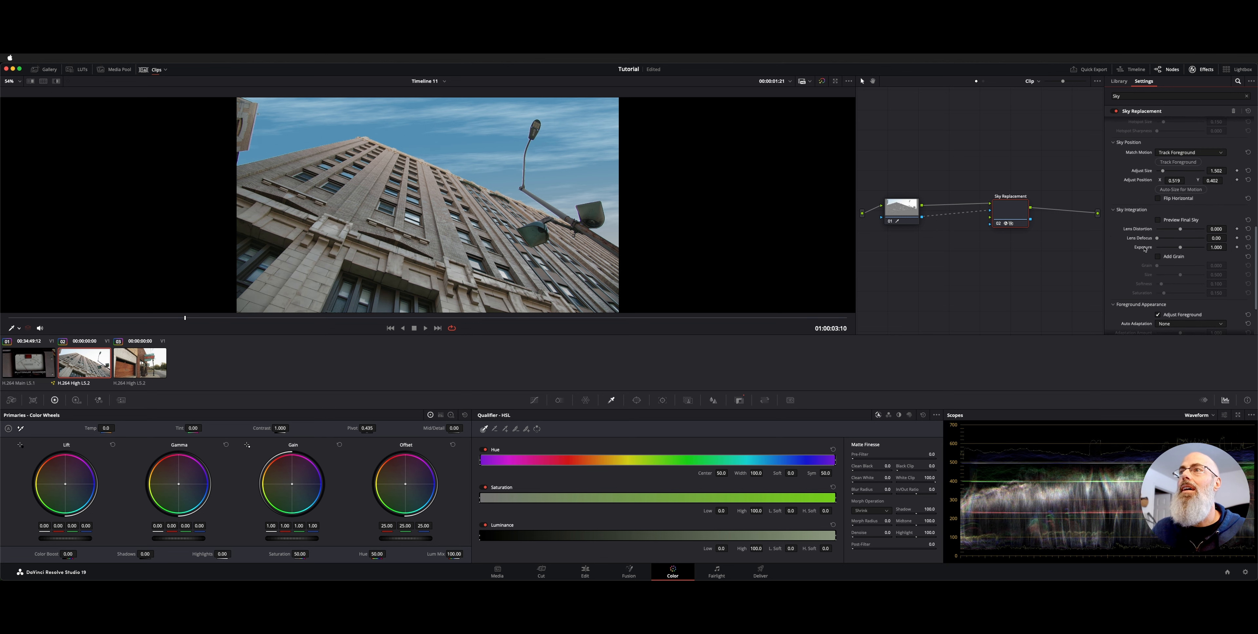
pyautogui.moveTo(1181, 229); pyautogui.dragTo(1163, 268)
pyautogui.doubleClick(1154, 229)
pyautogui.click(1177, 258)
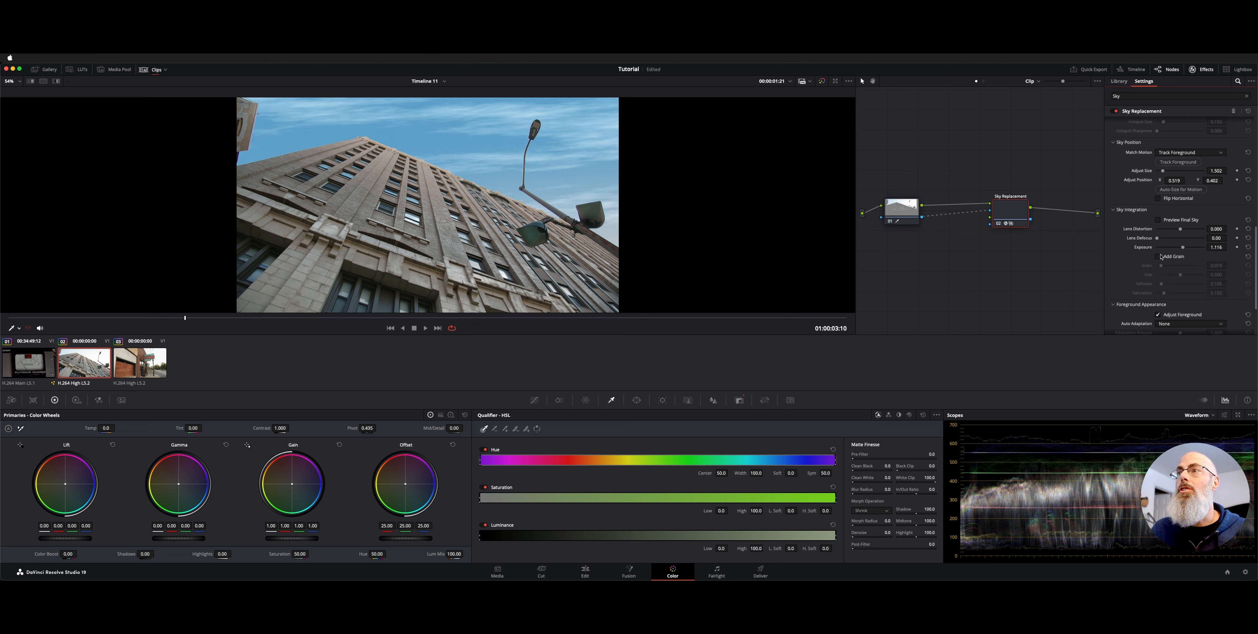
pyautogui.scroll(5, 1158, 260)
pyautogui.scroll(4, 1151, 256)
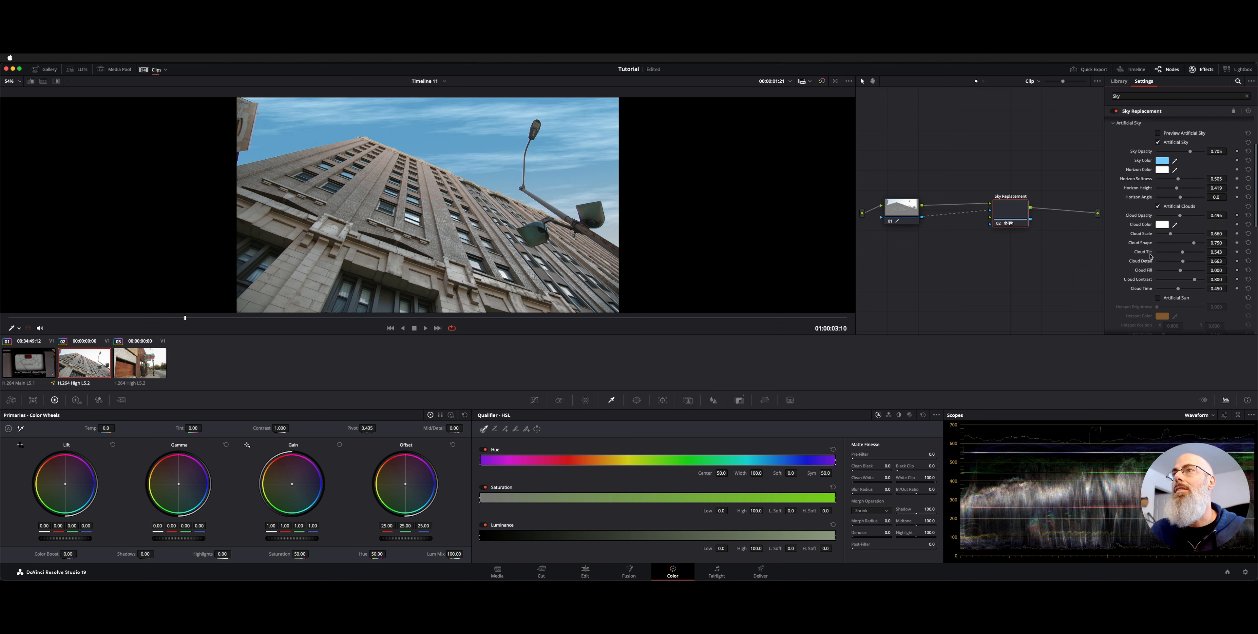
pyautogui.scroll(3, 1151, 256)
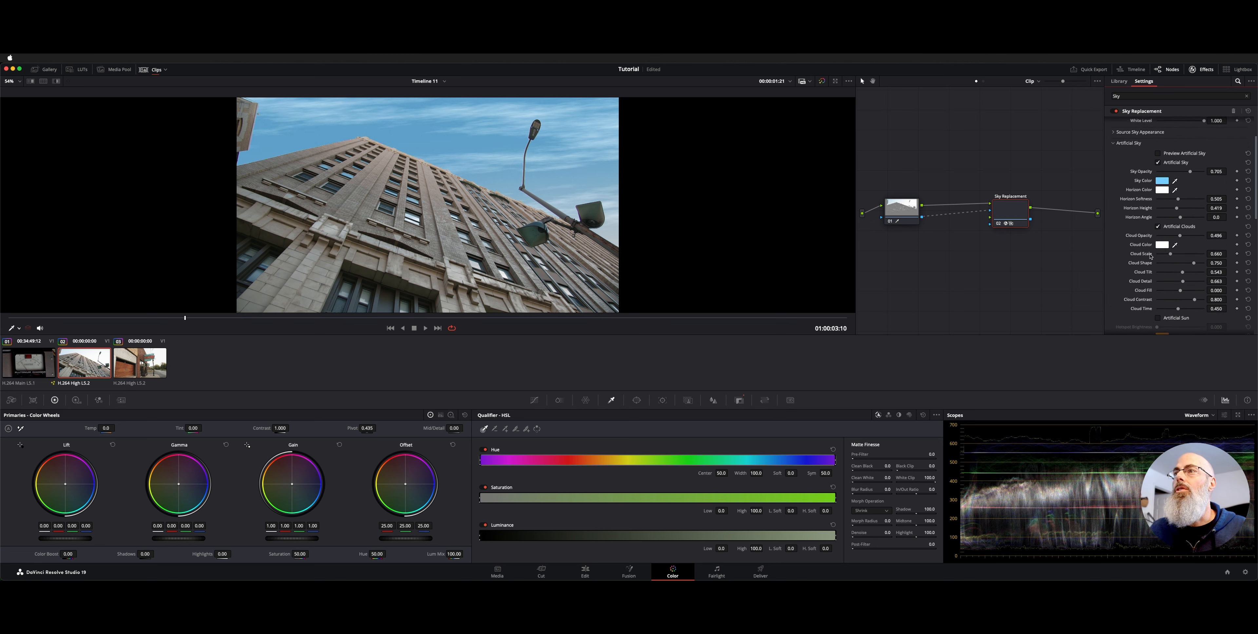
pyautogui.scroll(1, 1129, 206)
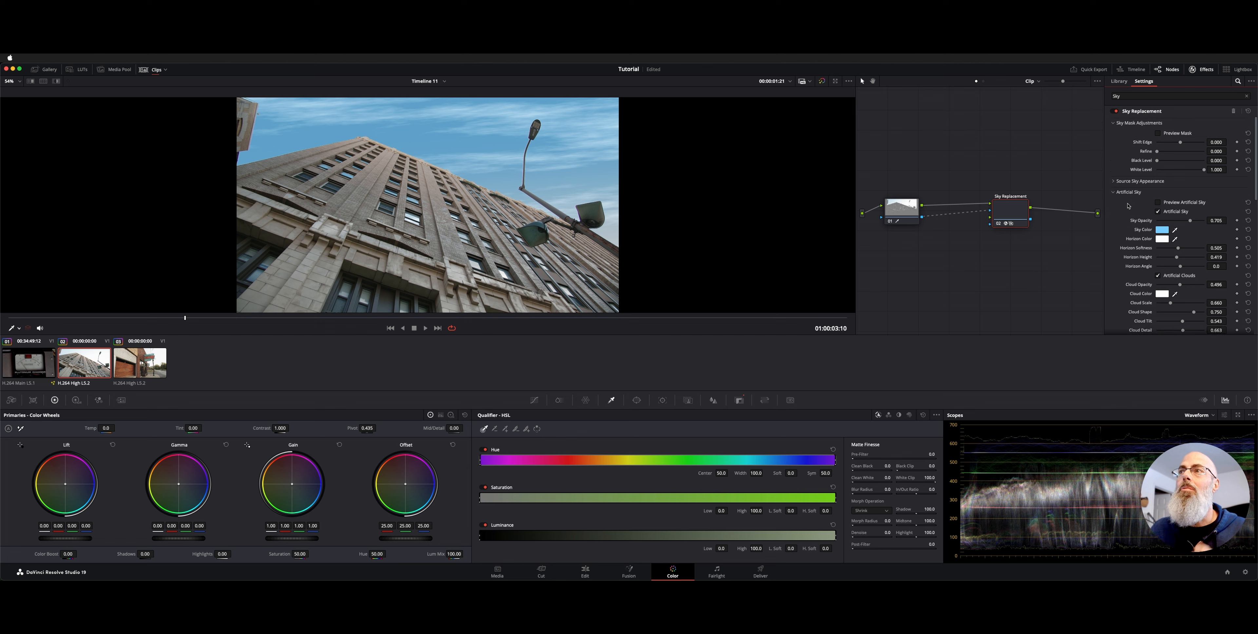